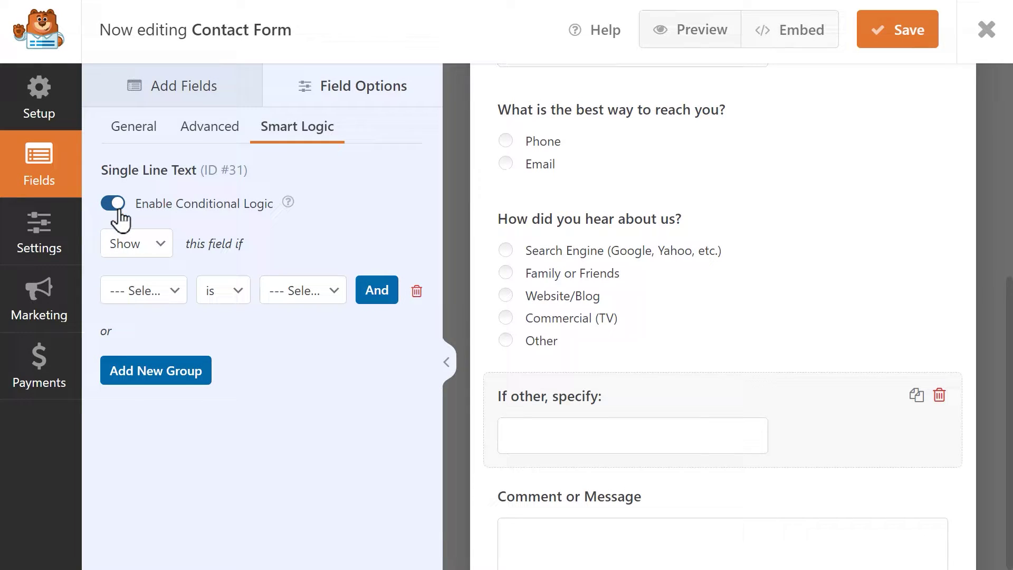
Step: Set the Smart Logic condition to show the field when How did you hear about us? is Other
click(176, 298)
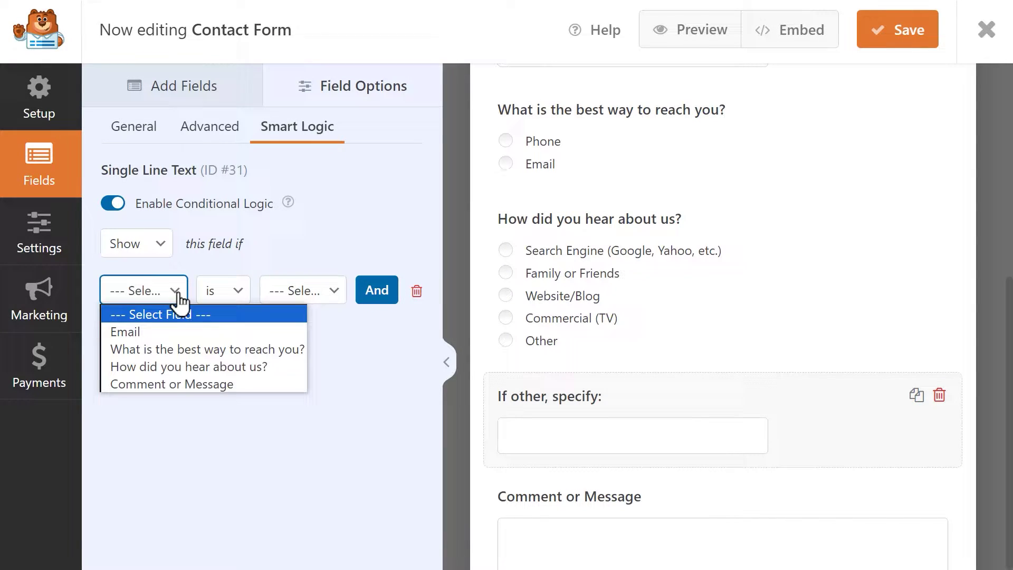
click(174, 366)
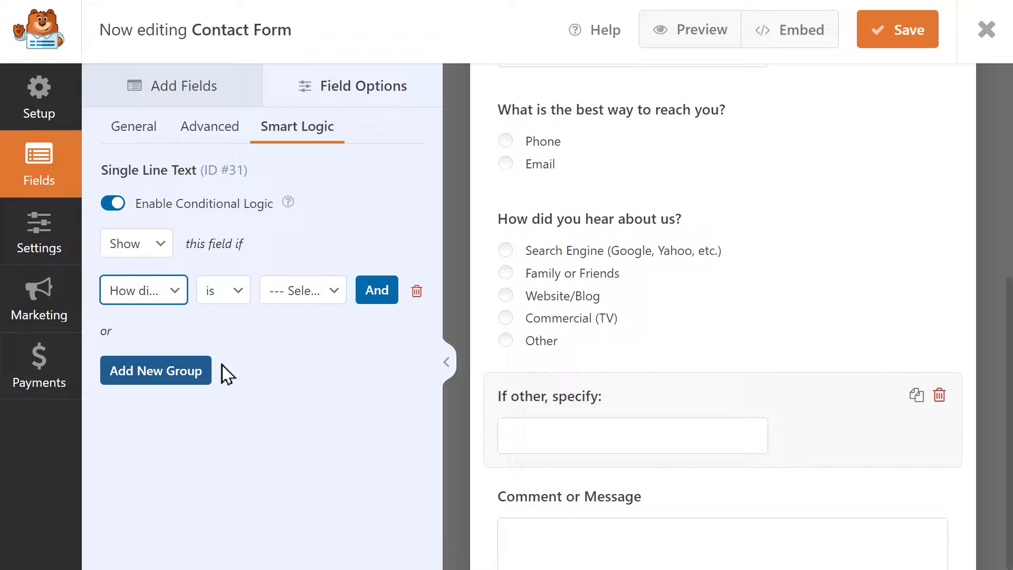
click(310, 294)
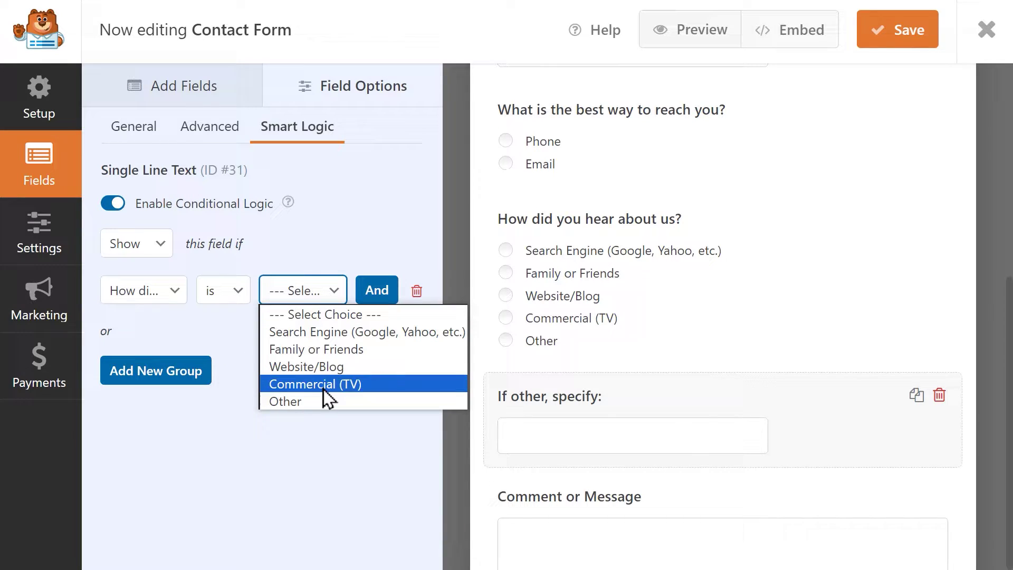
click(319, 394)
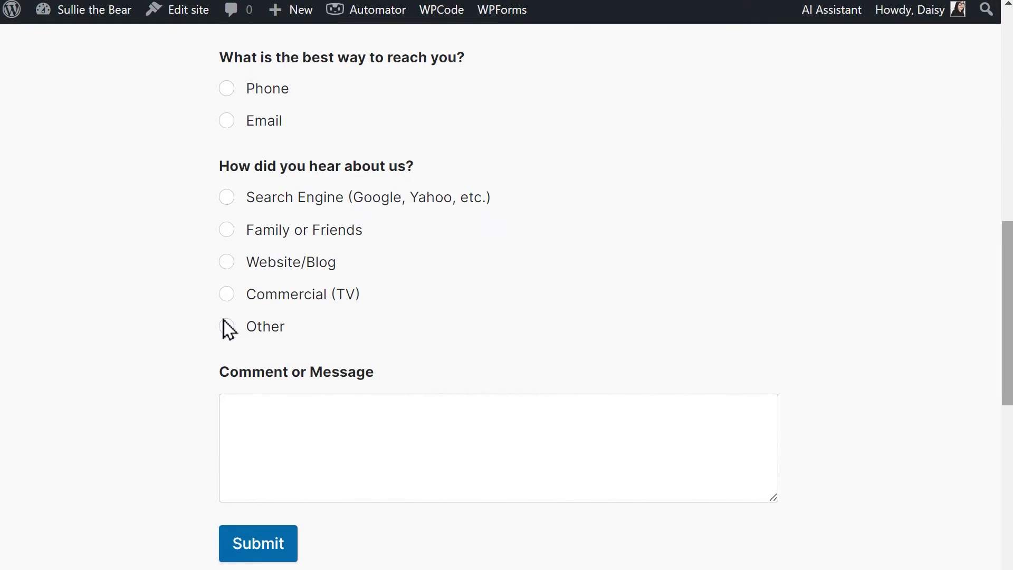
Step: In the preview, test that Other reveals the specify field and Commercial (TV) hides it
click(226, 326)
click(276, 408)
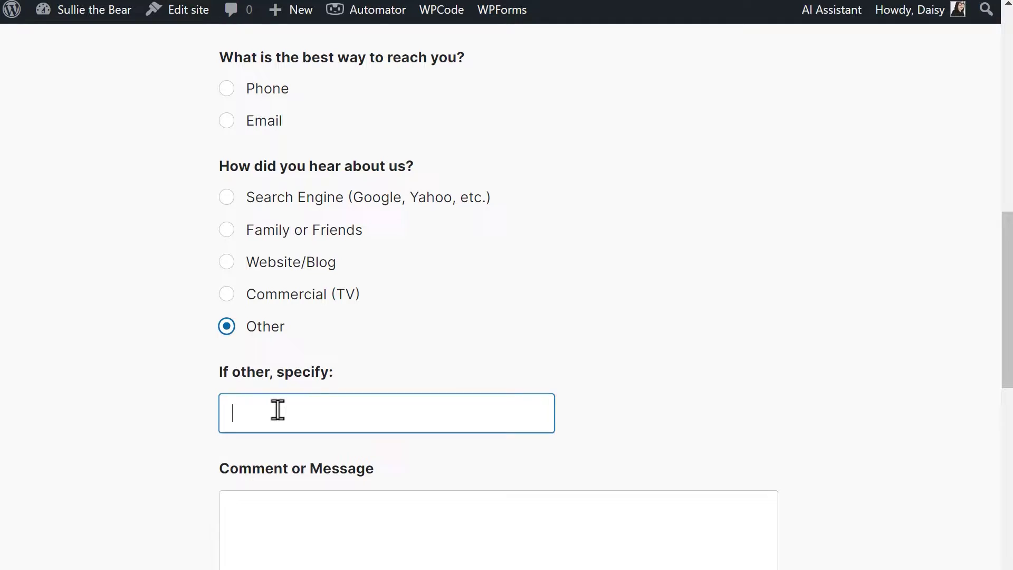
click(227, 295)
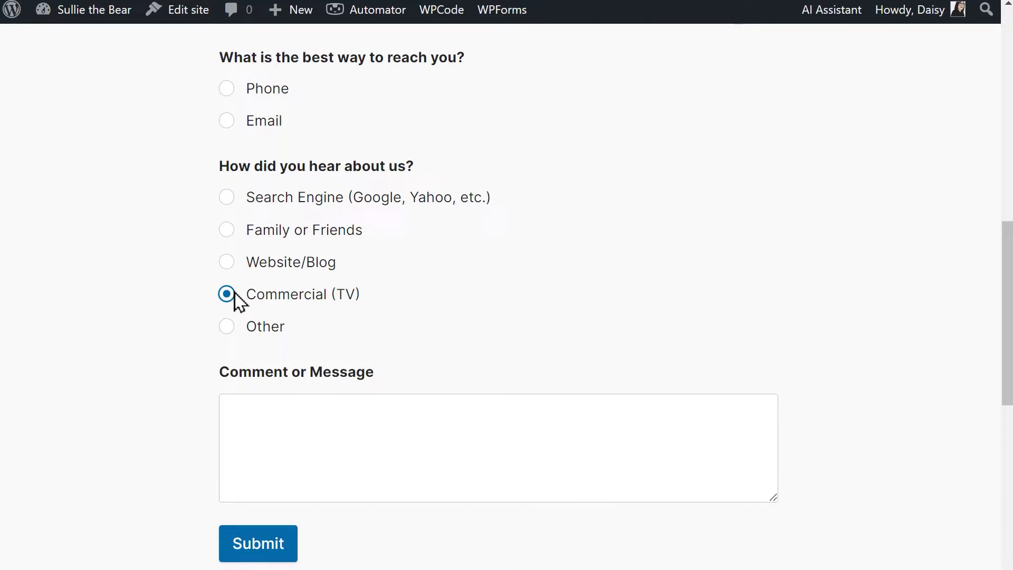
click(227, 326)
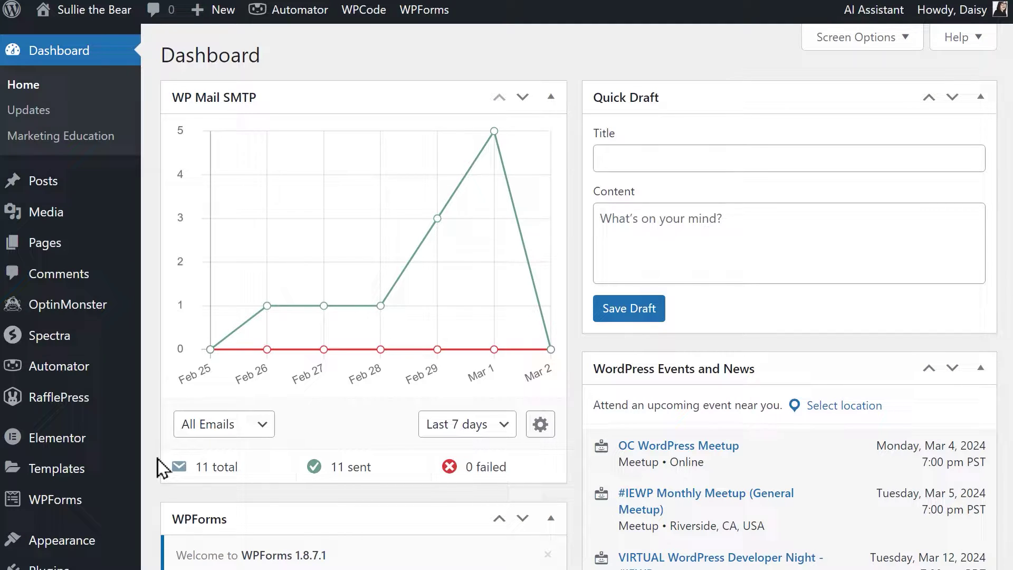
Step: Open the Contact Form for editing from the WPForms forms overview
click(104, 500)
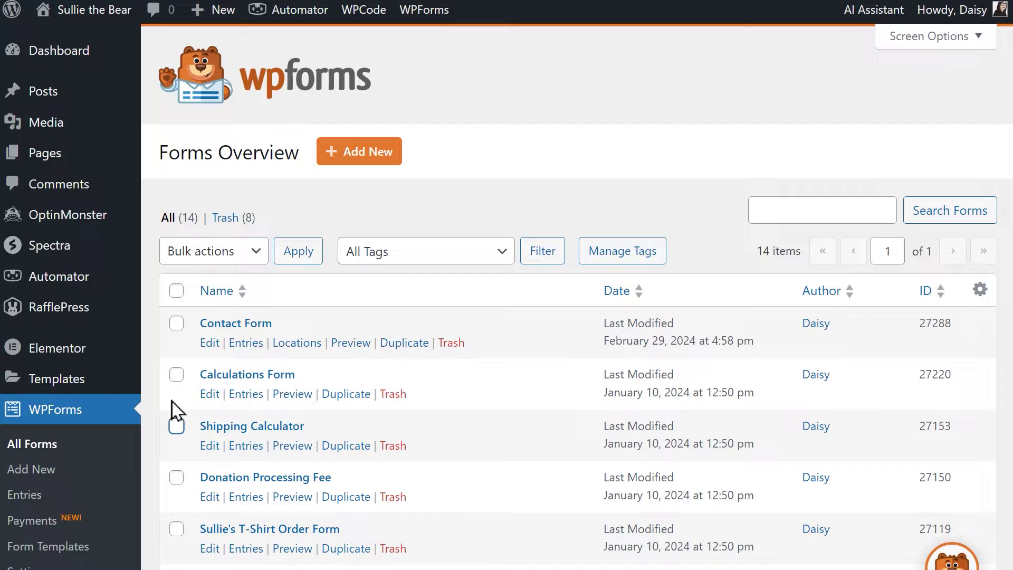
click(205, 344)
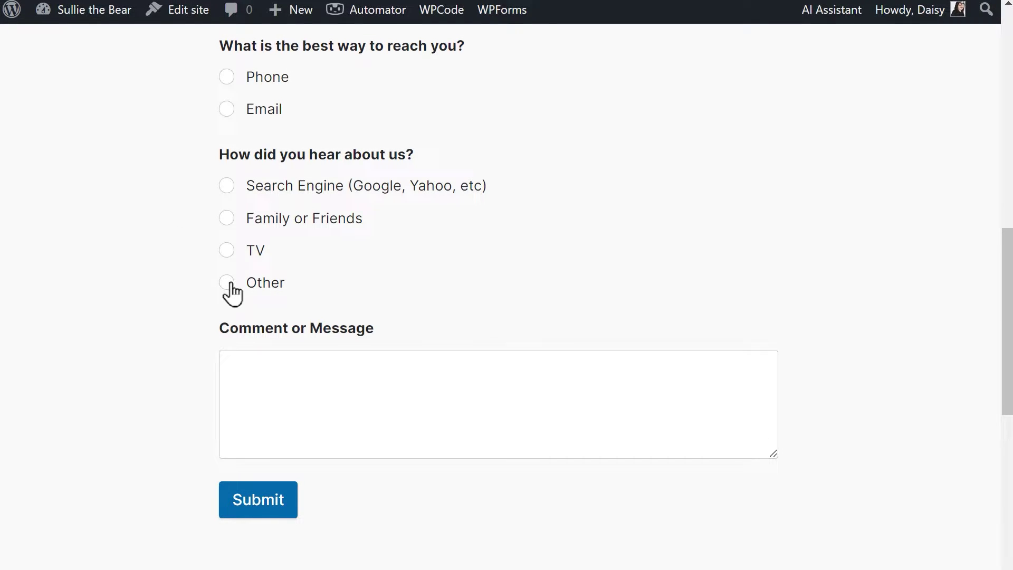
Step: Pick Other, TV, then Other again to confirm the specify field appears and hides
click(229, 286)
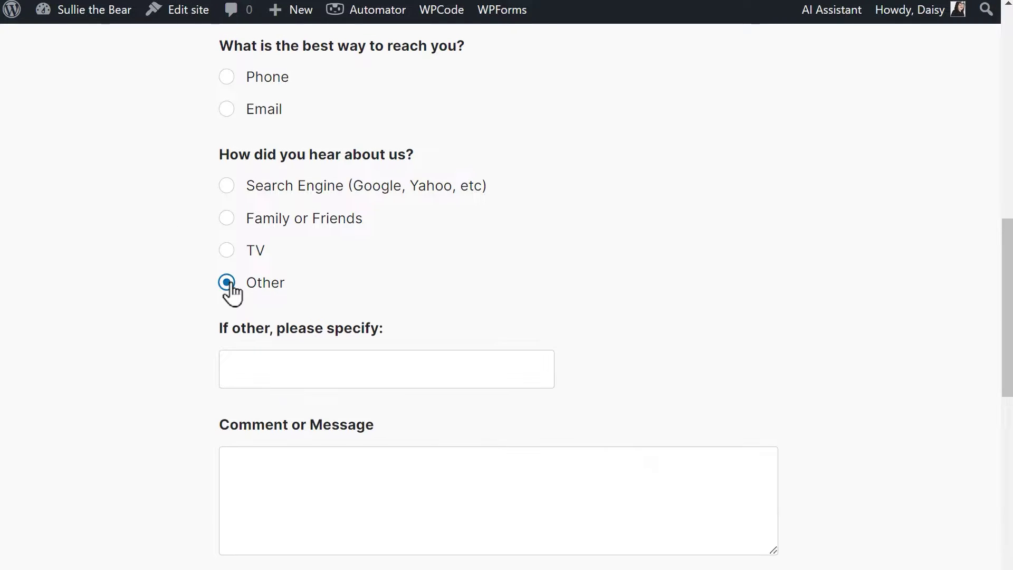
click(370, 361)
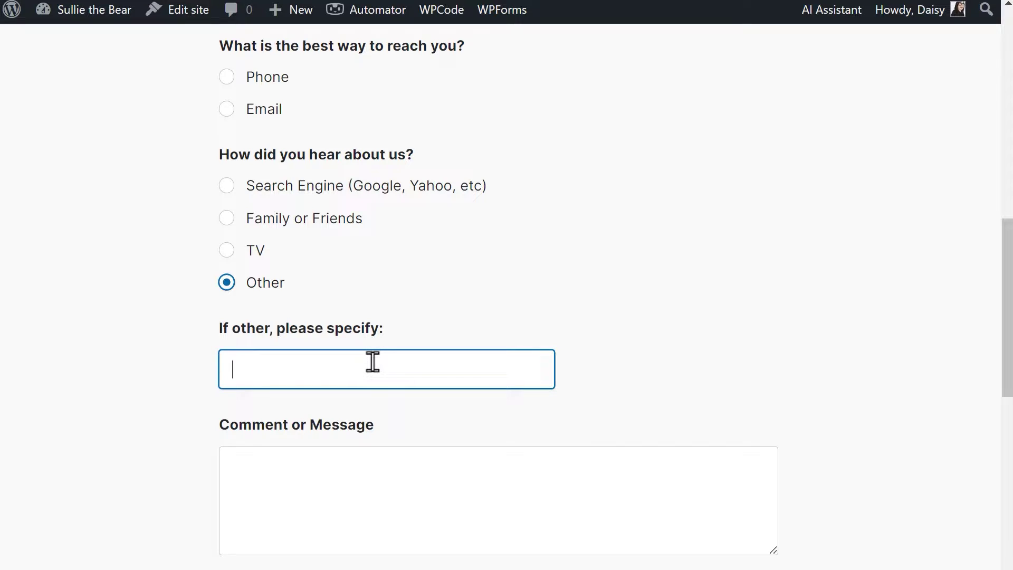
click(227, 251)
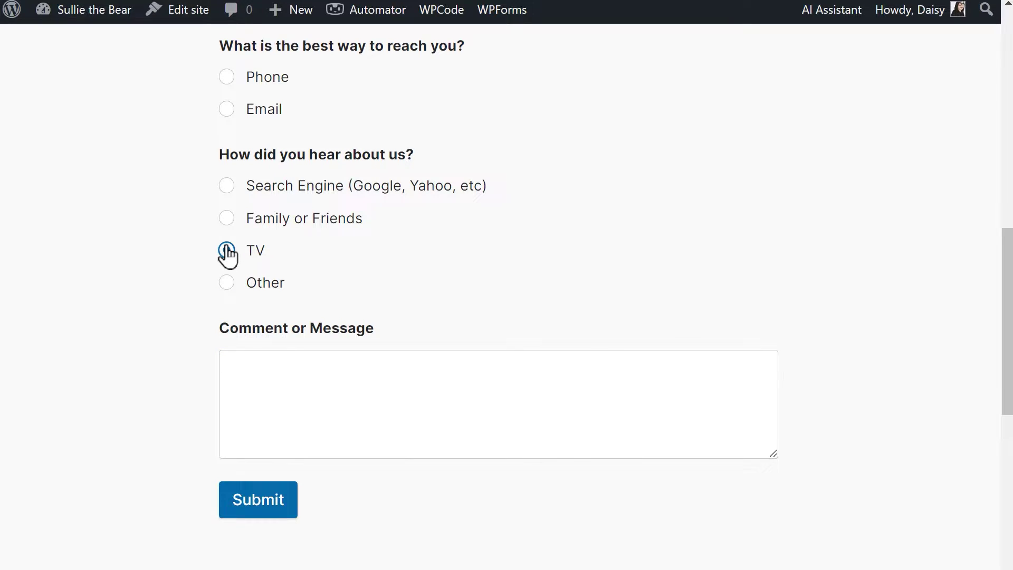
click(228, 285)
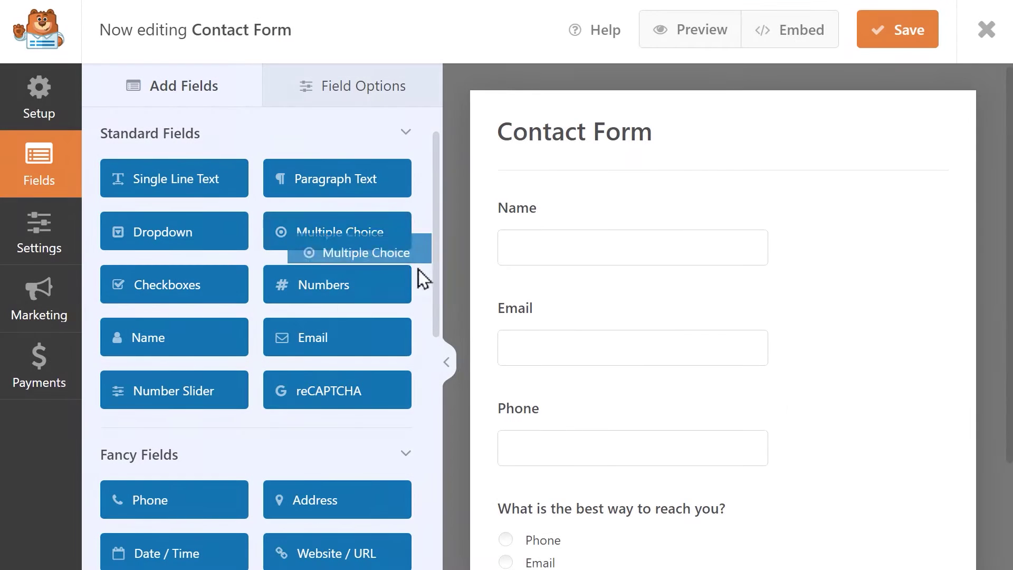
Step: Drag a Single Line Text field below How did you hear about us? for 'If other, please specify:'
drag(416, 276, 723, 525)
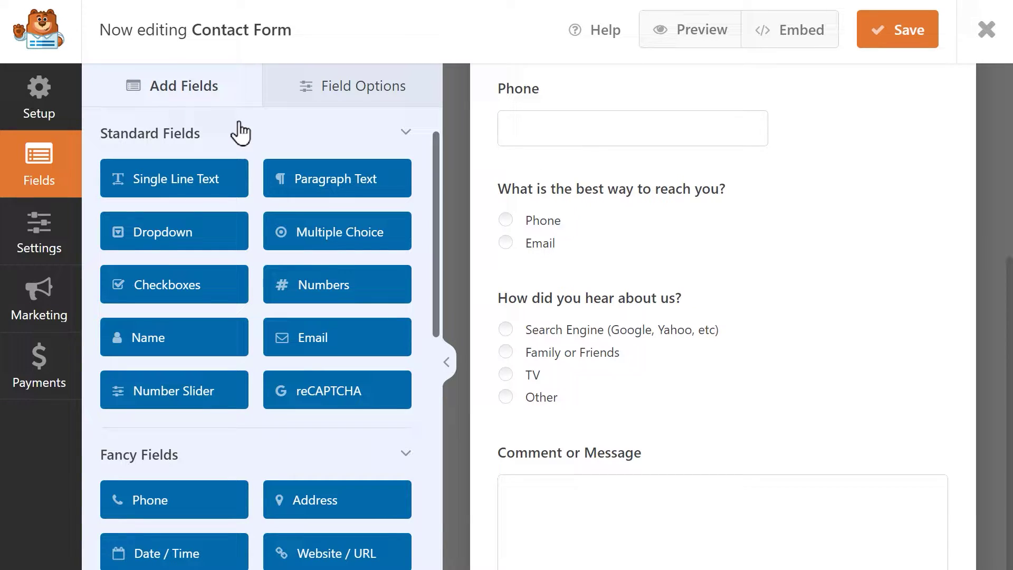
drag(217, 186, 572, 442)
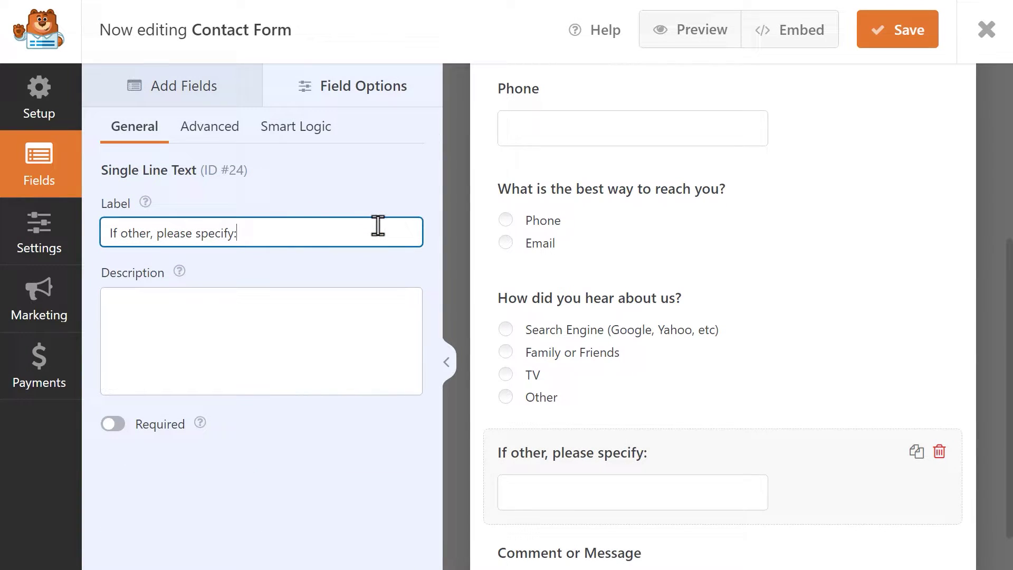
click(306, 136)
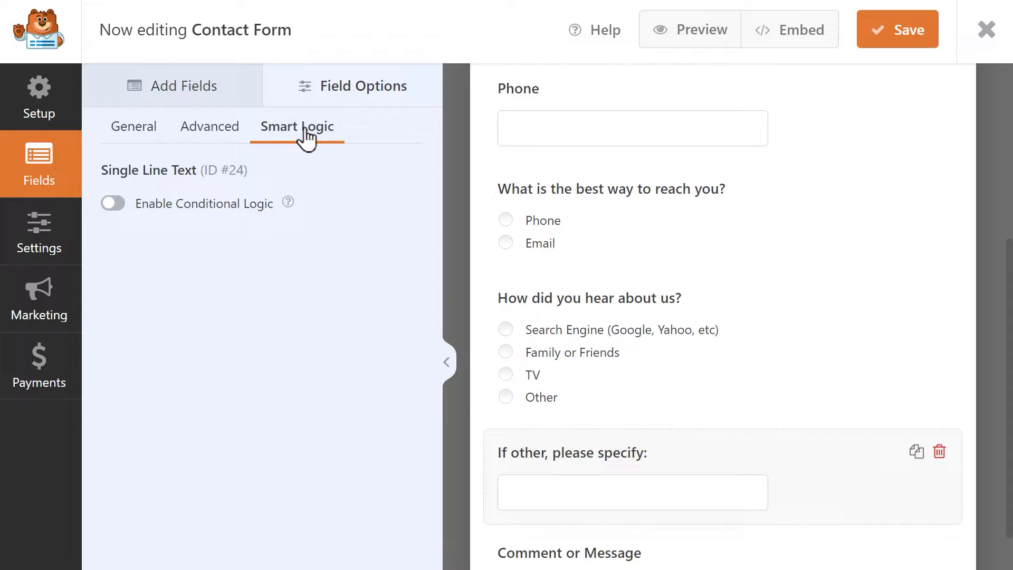
Step: Enable conditional logic on the specify field with the action kept at Show
click(112, 205)
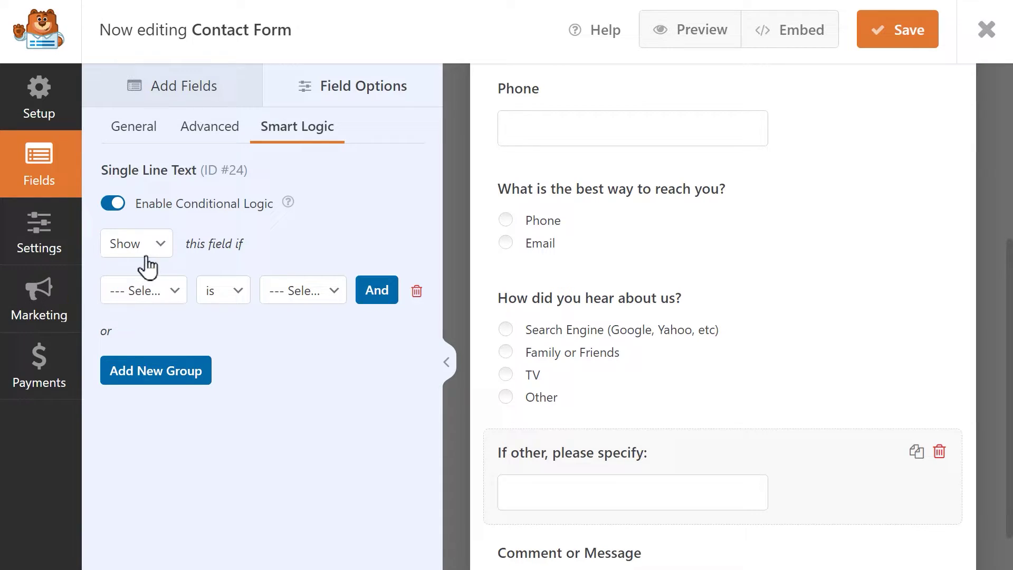
click(164, 245)
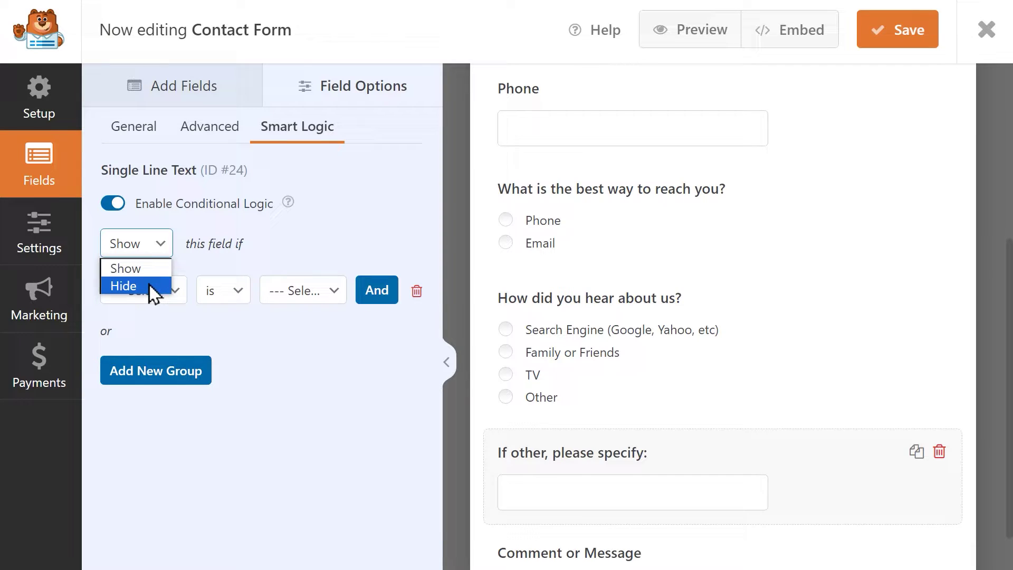
click(161, 264)
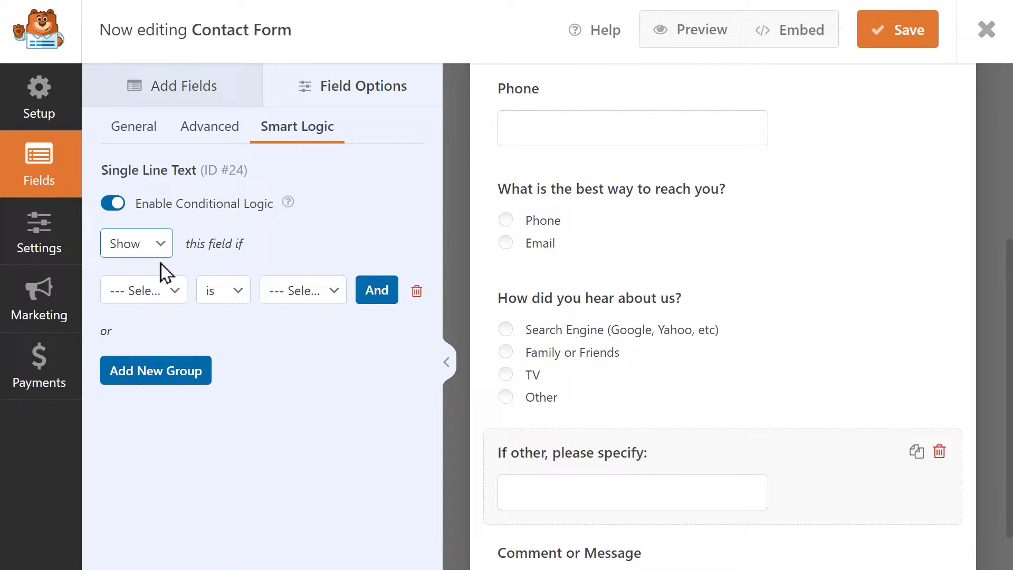
Step: Make the condition check How did you hear about us? with the 'is' comparison
click(175, 291)
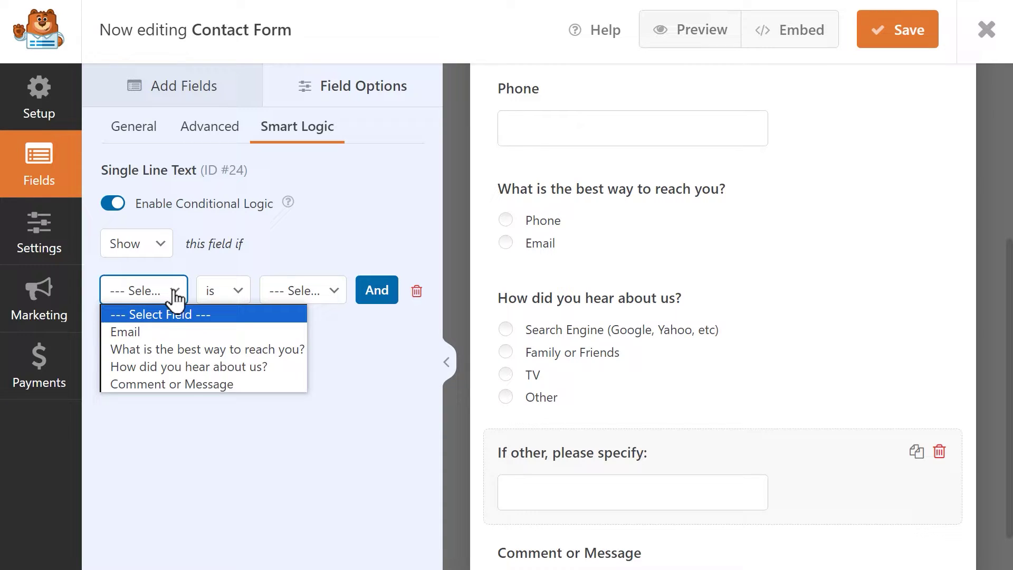
click(281, 365)
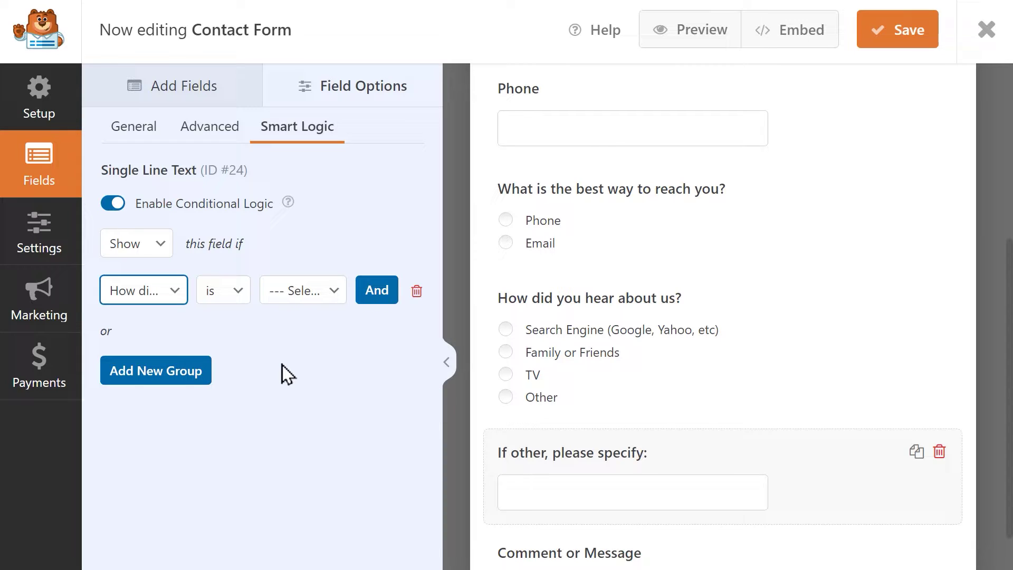
click(231, 292)
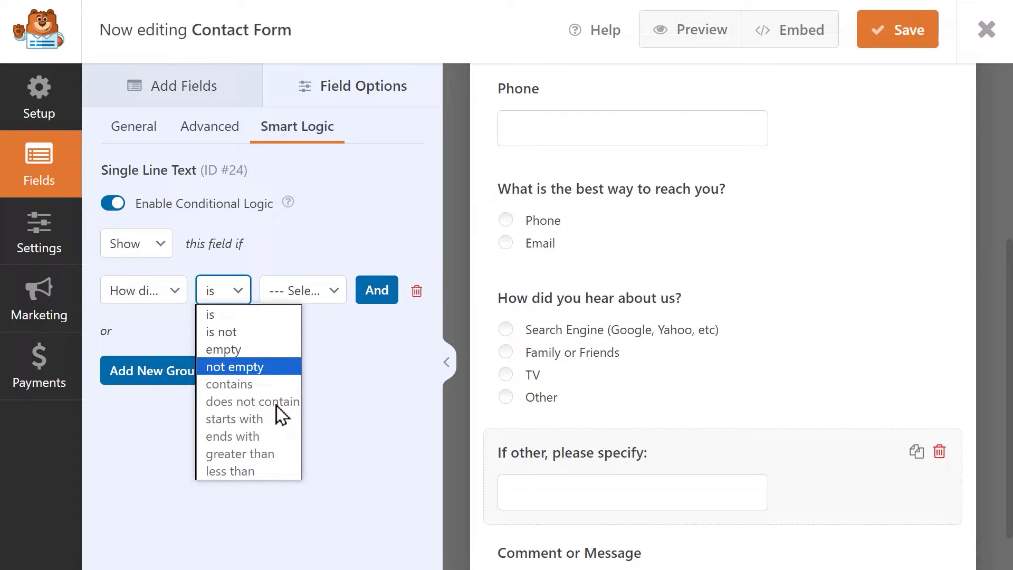
click(323, 327)
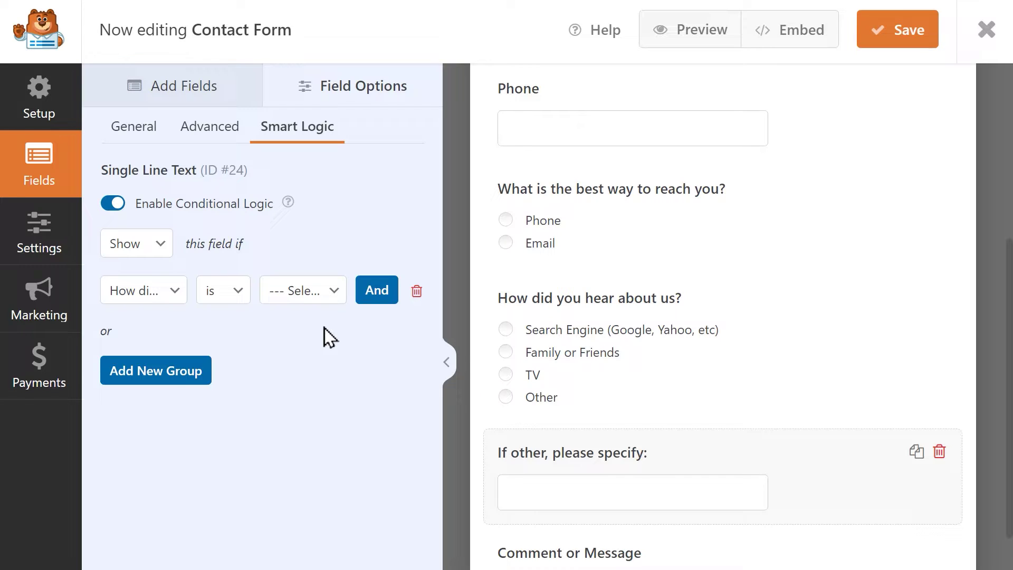
Step: Set the condition's value to Other
click(326, 291)
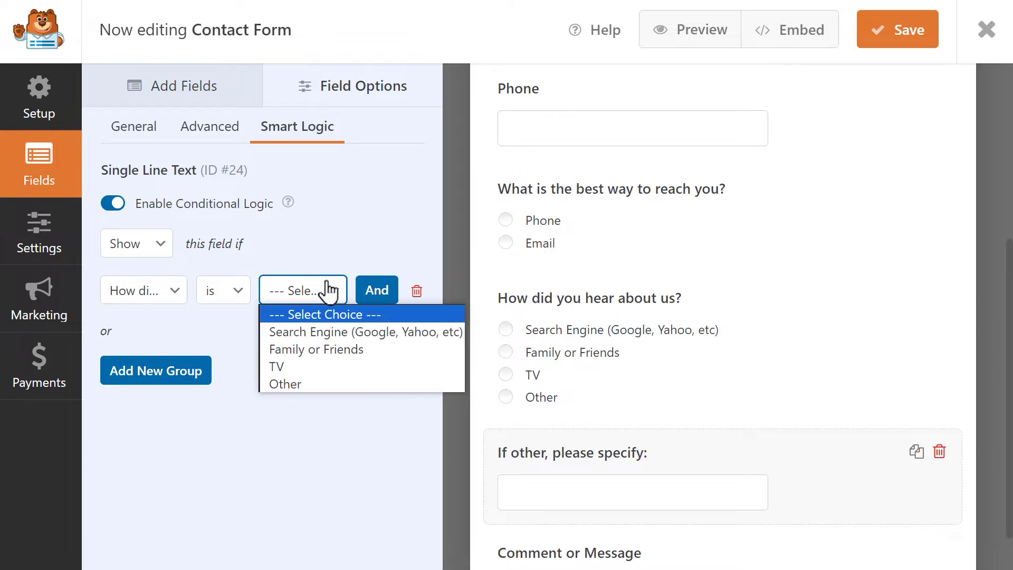
click(298, 377)
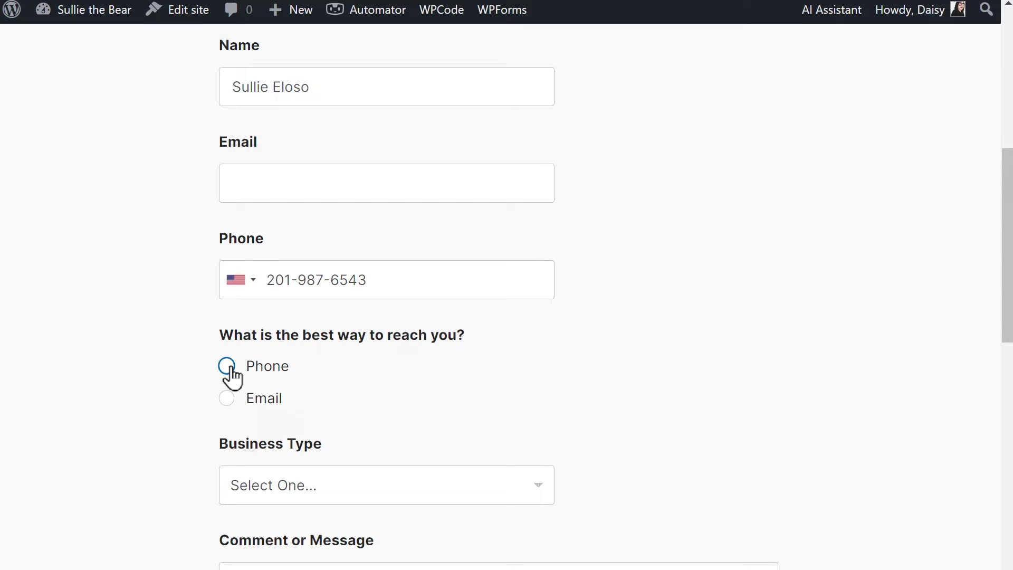
Step: In the live form, choose Phone, pick Retail as Business Type and enter an email address
click(228, 365)
scroll(233, 375, down, 3)
click(498, 340)
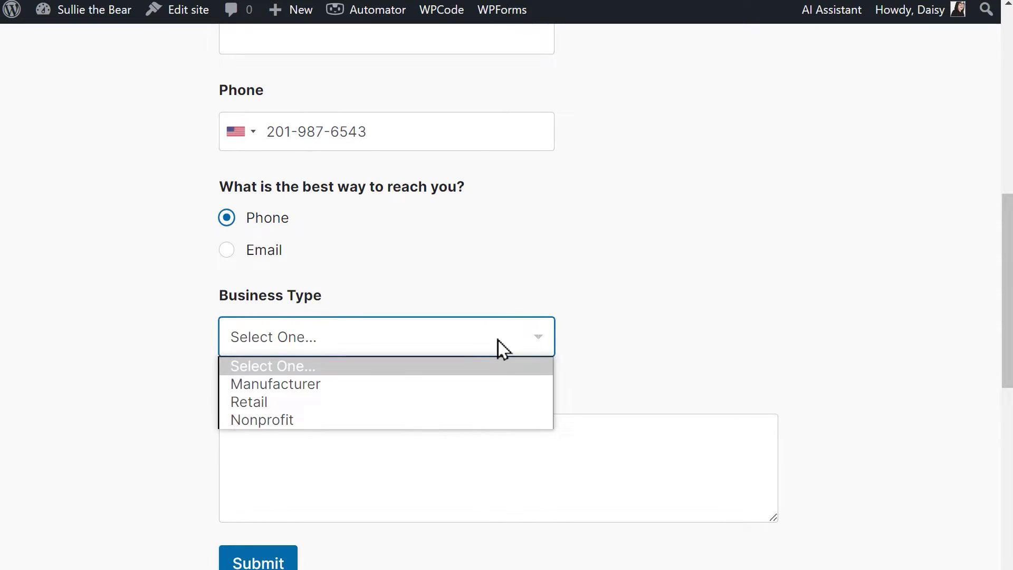
click(472, 402)
key(Tab)
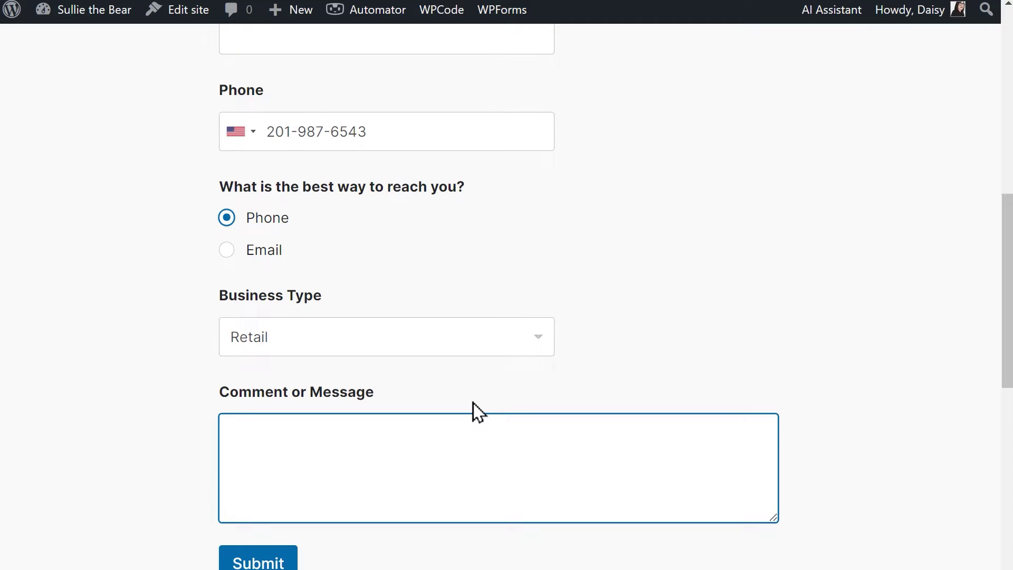
scroll(473, 401, up, 3)
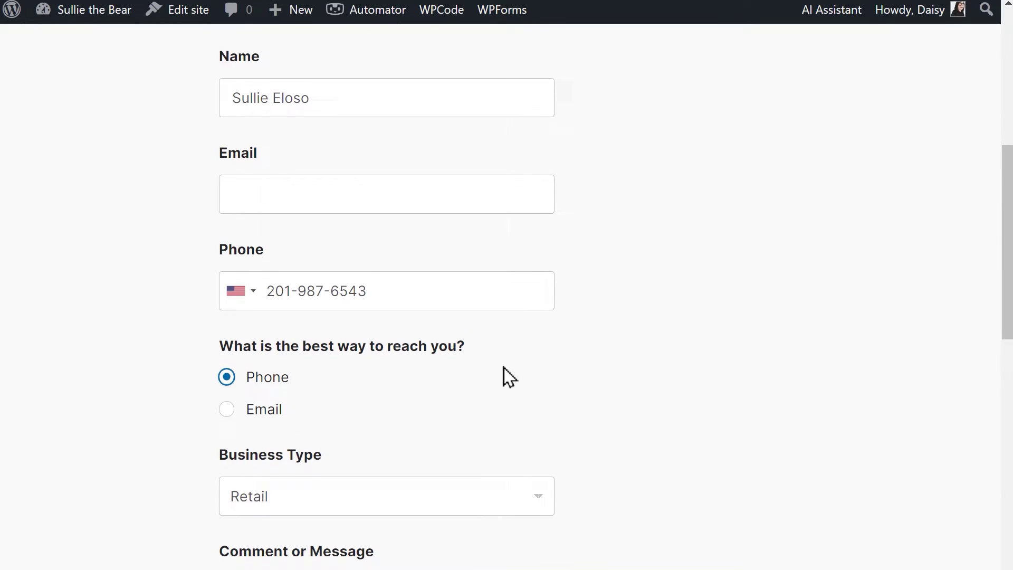
click(503, 195)
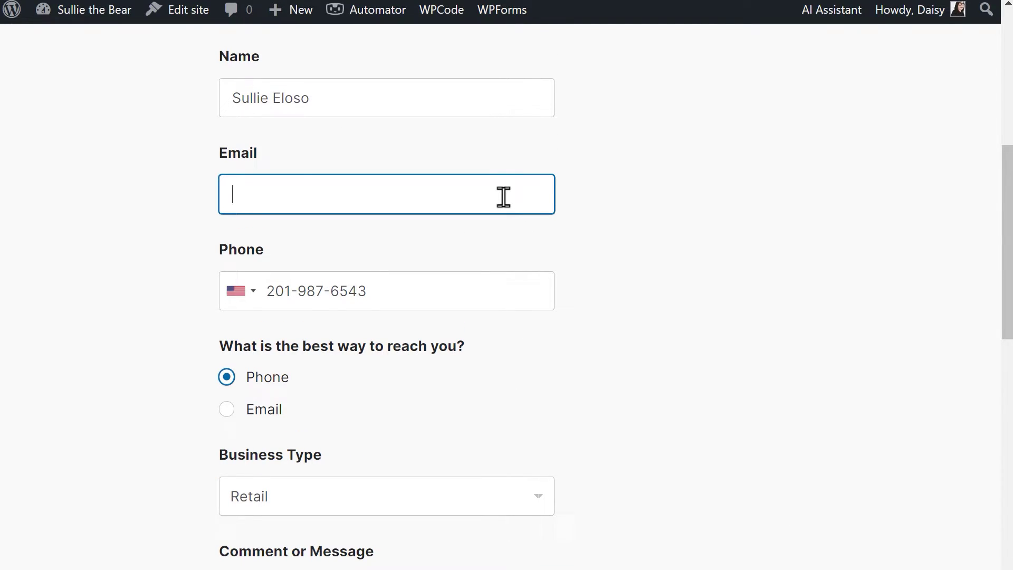
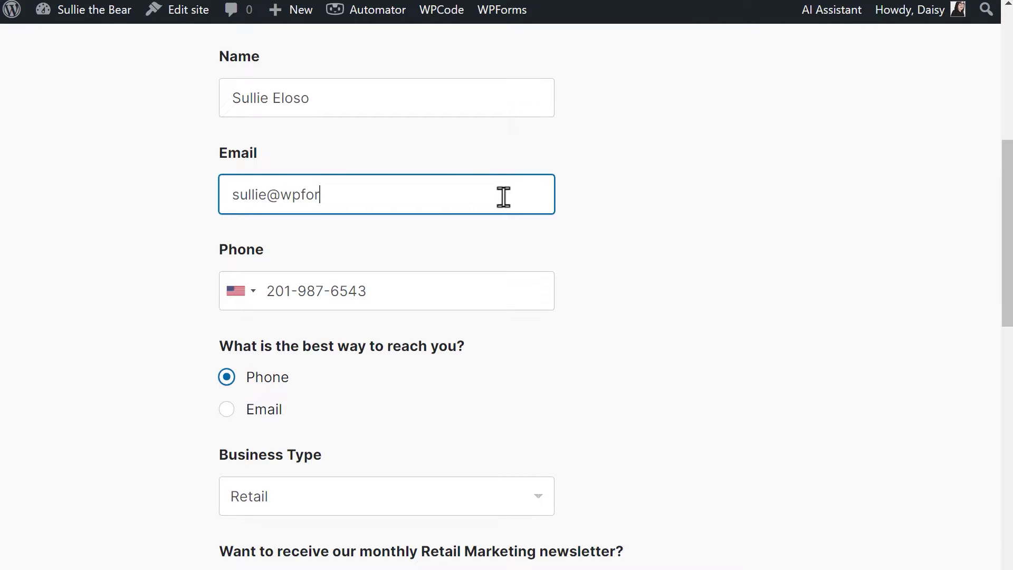
scroll(503, 196, down, 3)
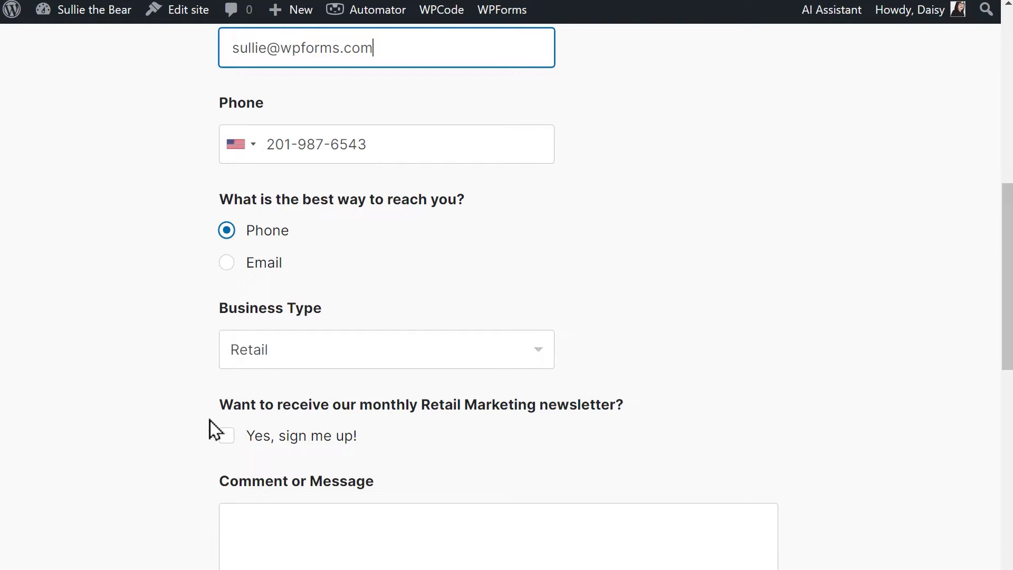
Step: Switch Business Type to Manufacturer, then add a Checkboxes field below Business Type in the builder
click(489, 361)
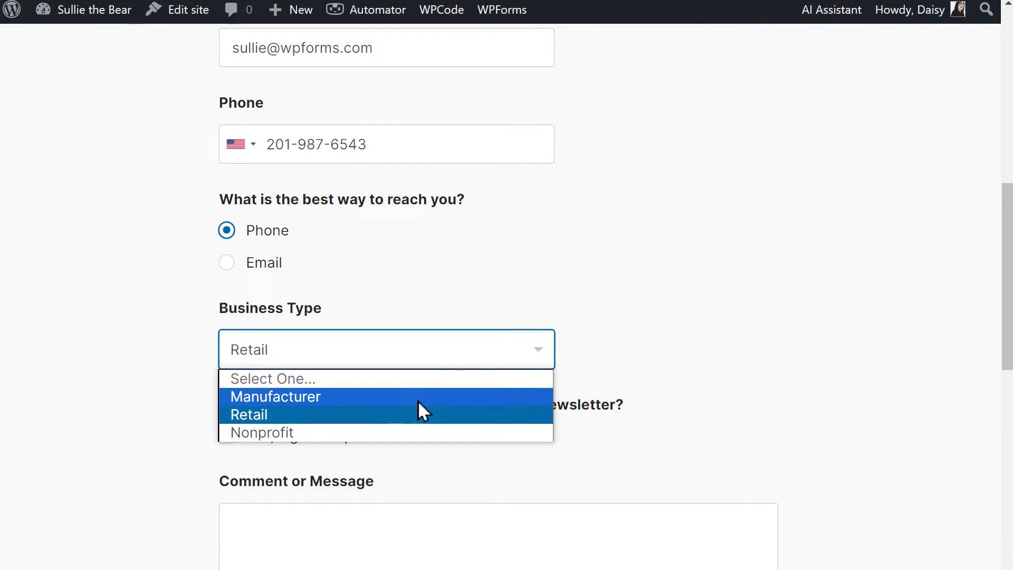
click(401, 403)
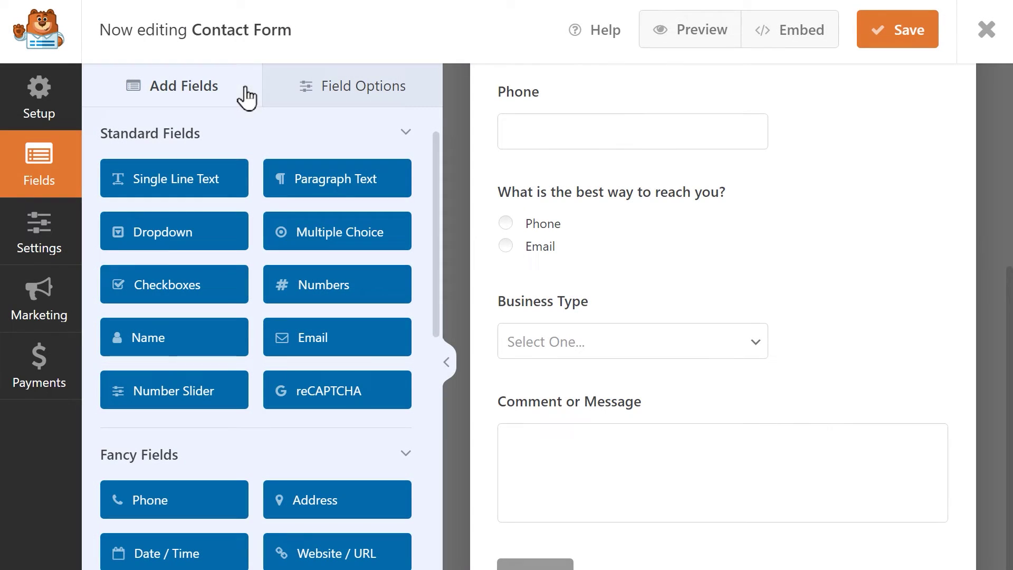
drag(224, 286, 608, 404)
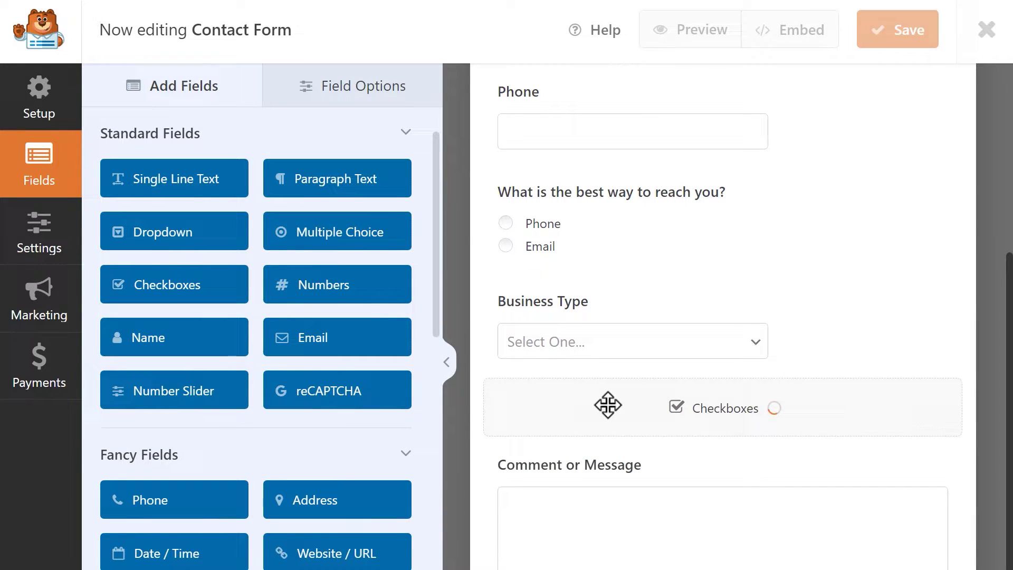
click(608, 405)
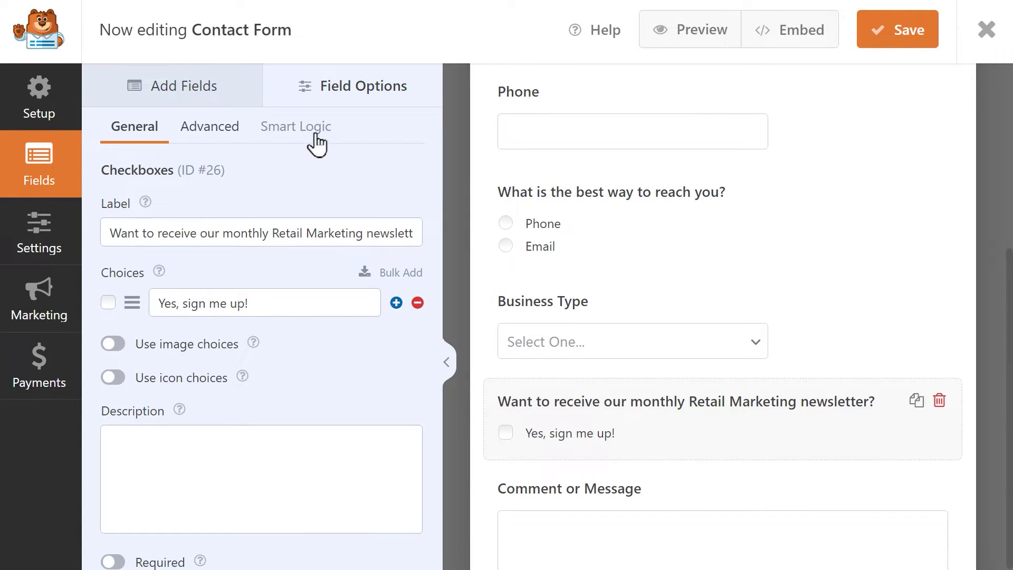
Step: Enable conditional logic to show the checkbox when Business Type is Retail, then add an And condition
click(317, 133)
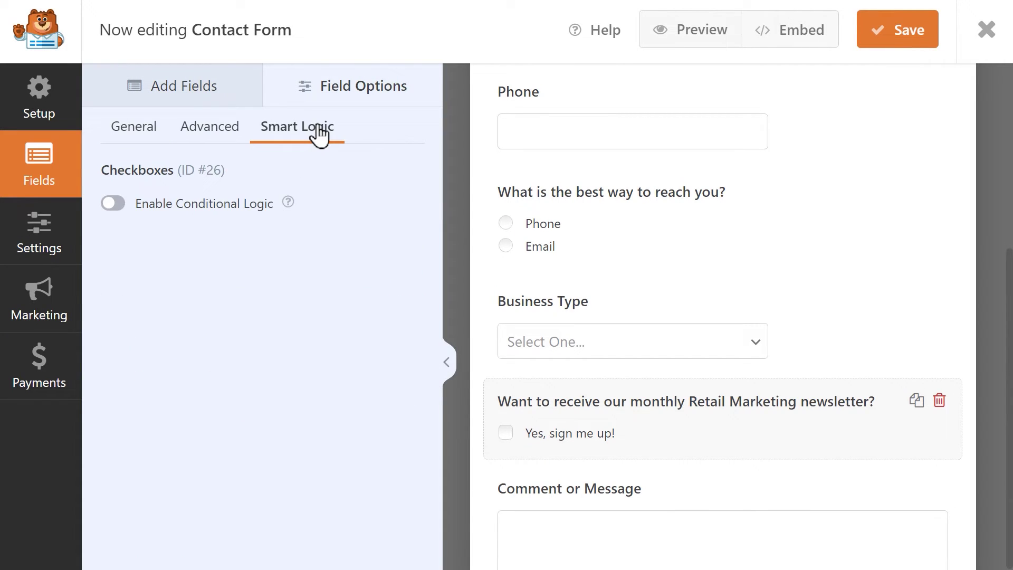
click(112, 205)
click(160, 244)
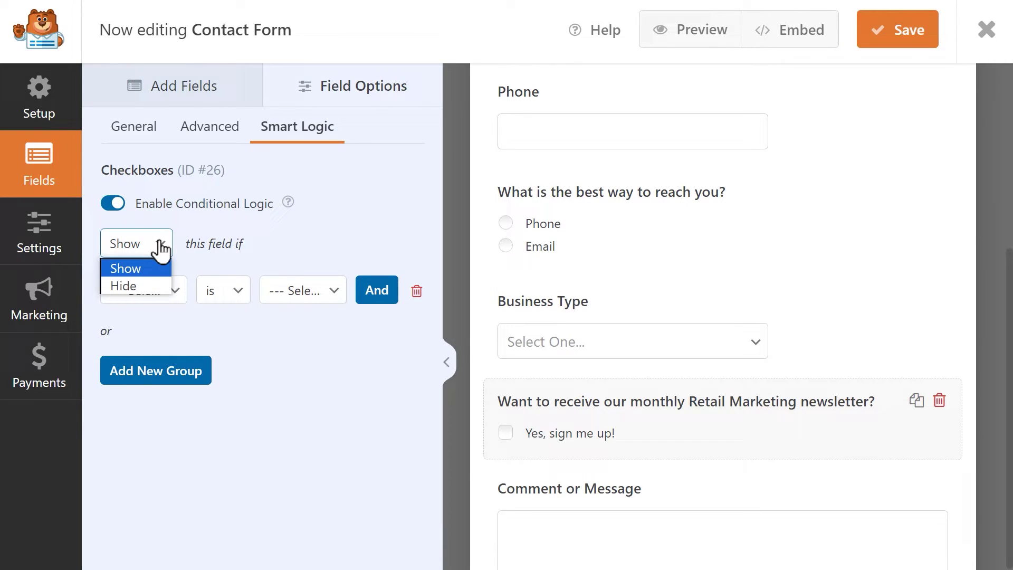
click(155, 266)
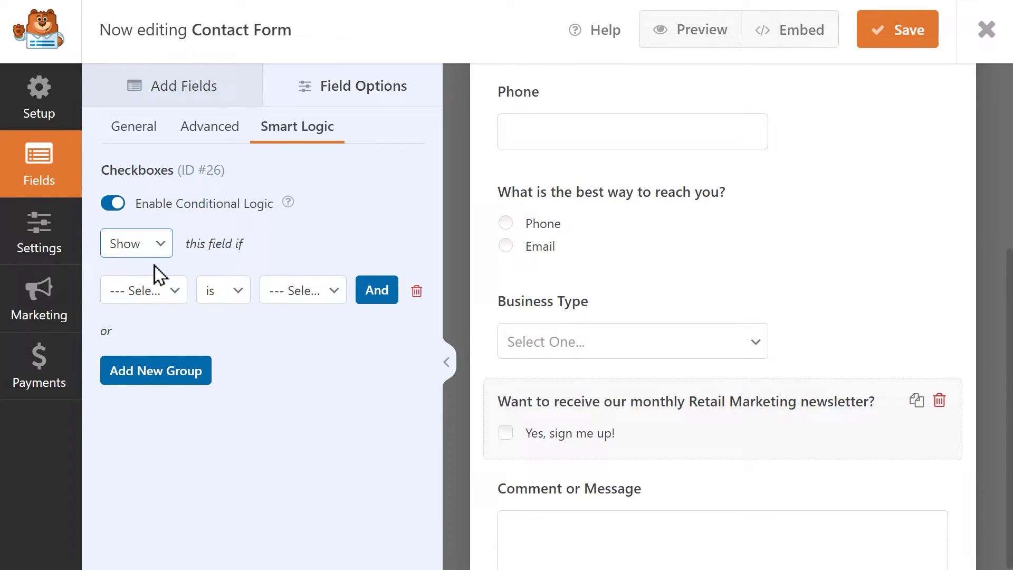
click(173, 295)
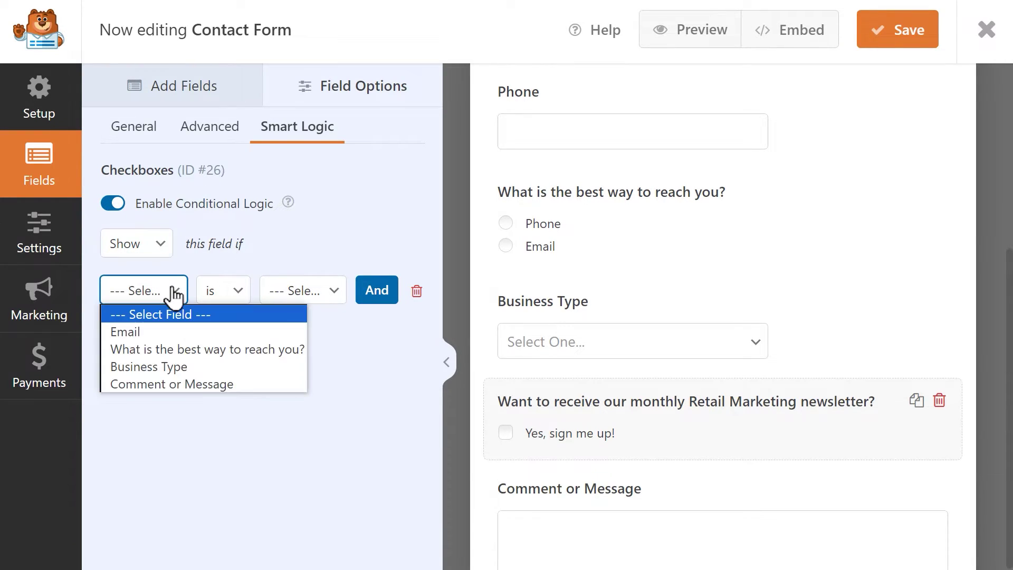
click(193, 367)
click(326, 291)
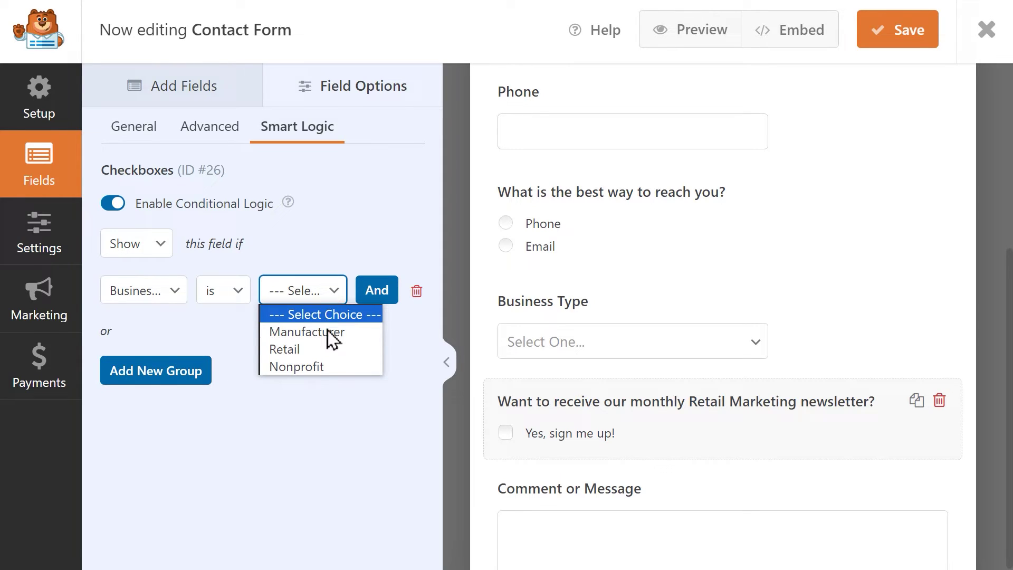
click(323, 351)
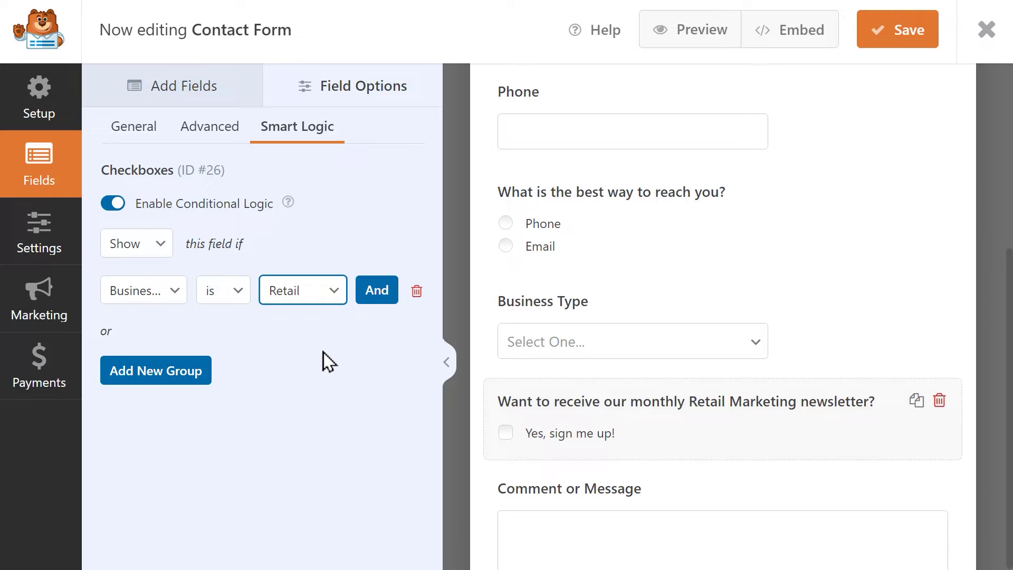
click(365, 296)
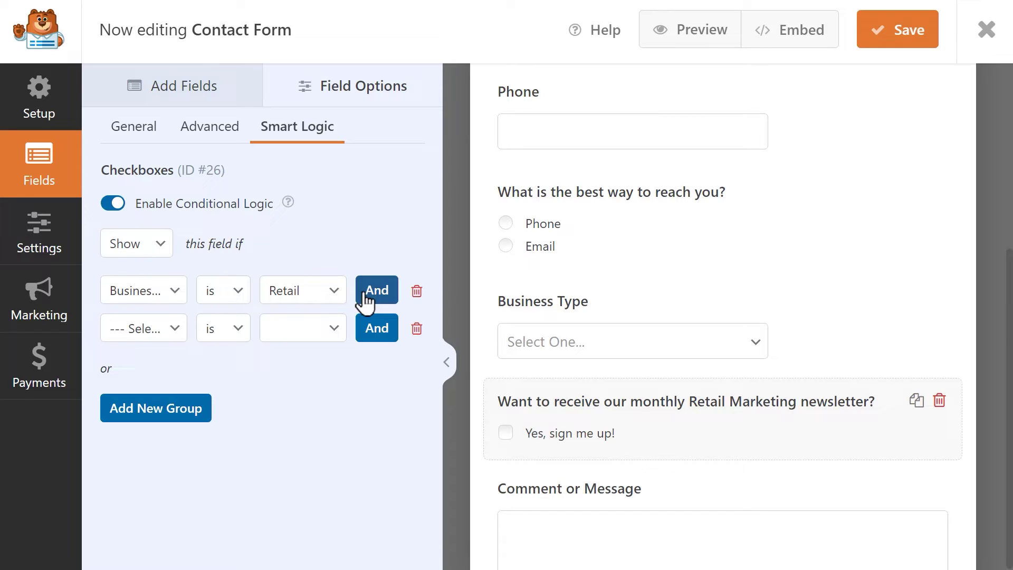
Step: Set the second condition to Email is not empty
click(174, 330)
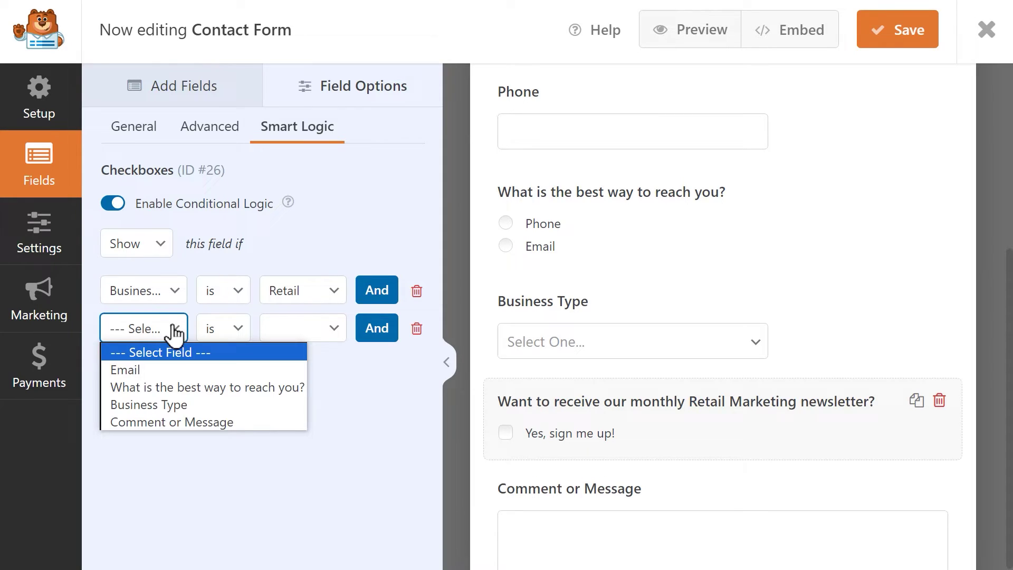
click(180, 370)
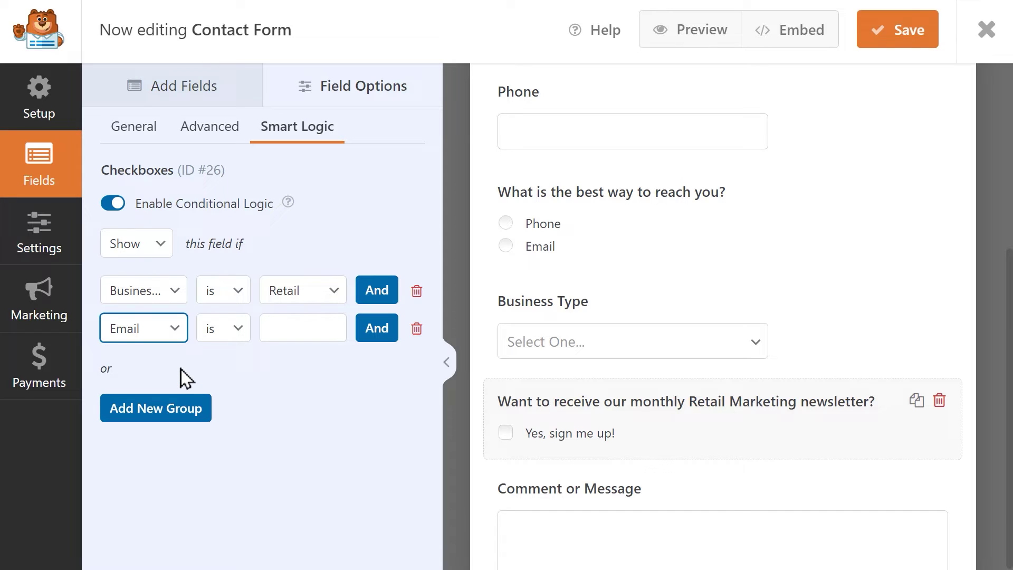
click(237, 328)
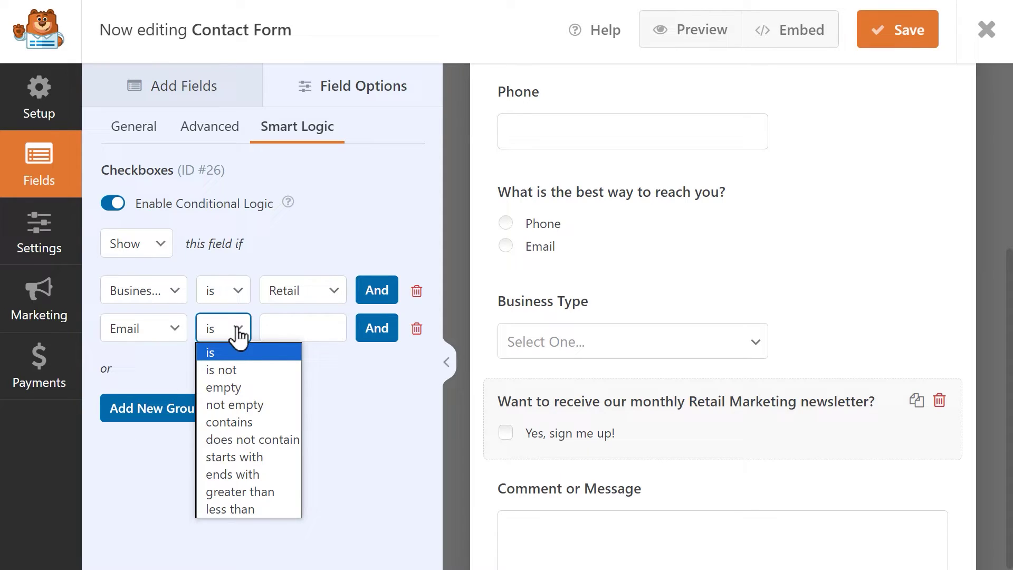
click(267, 402)
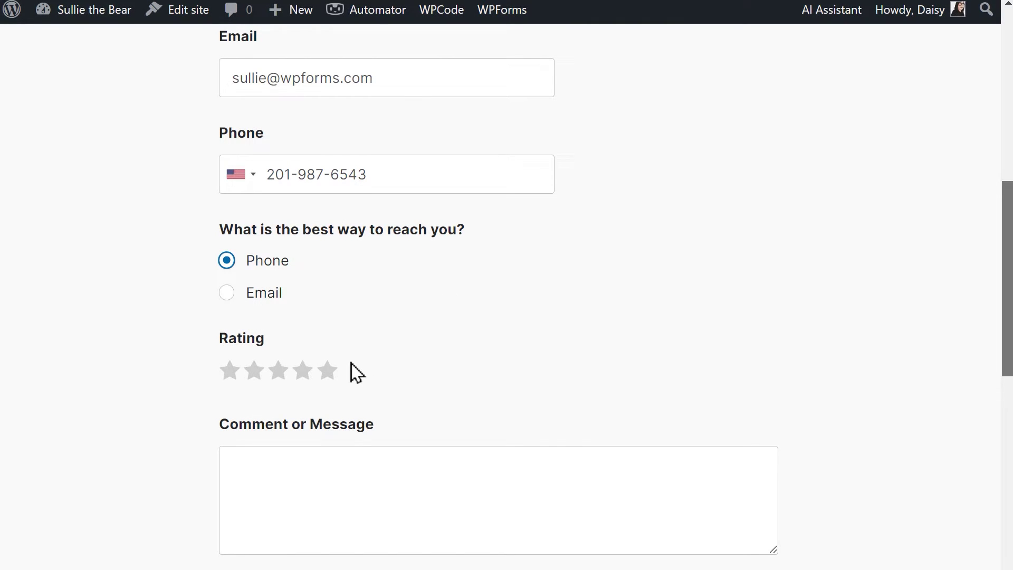
Step: In the preview, rate 5 stars, then 3 (review question hidden), then 4 stars
click(330, 370)
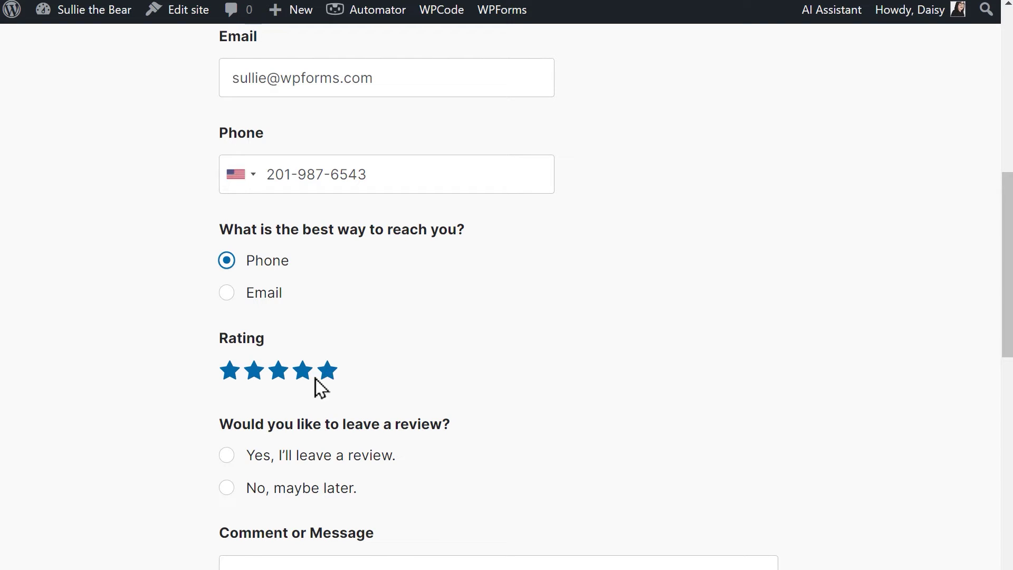
click(277, 373)
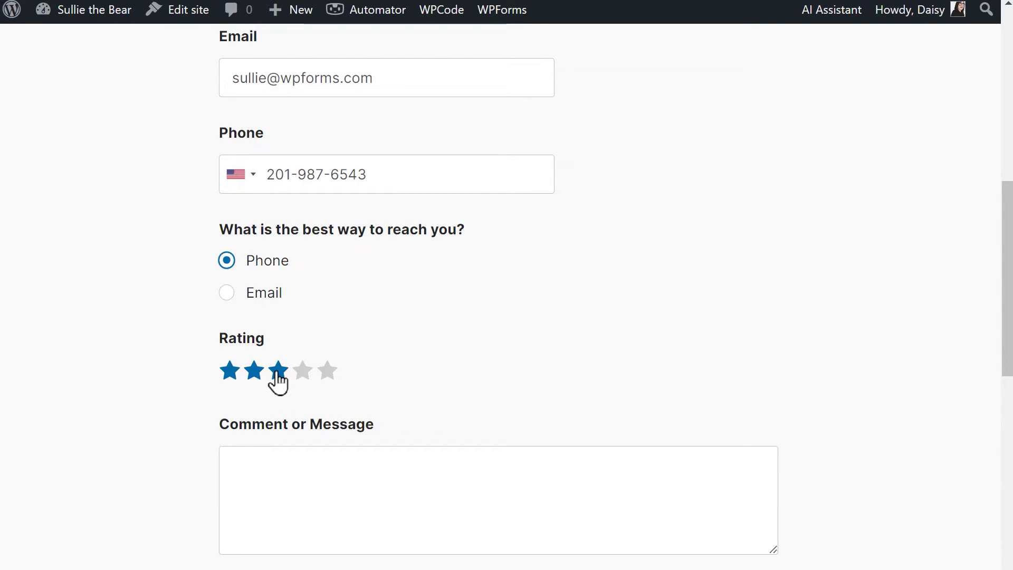
click(303, 374)
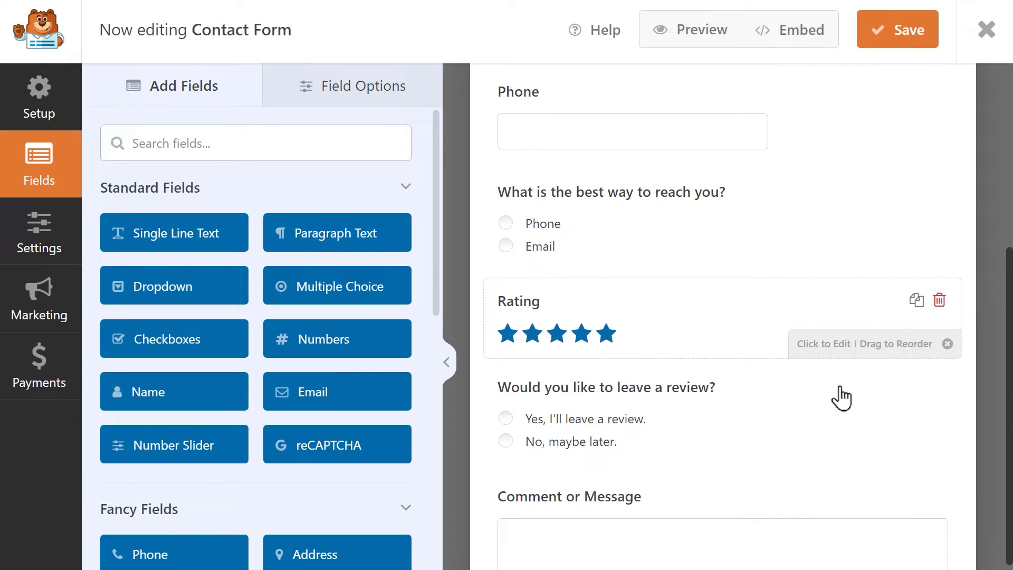
Step: Enable conditional logic on the review question: Show if Rating is 4
click(827, 407)
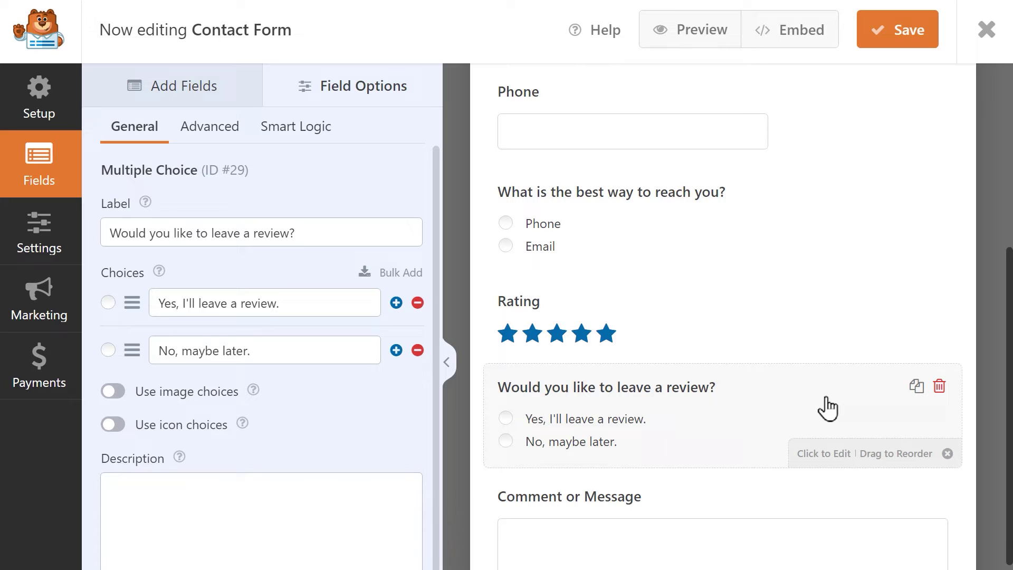
click(325, 141)
click(110, 204)
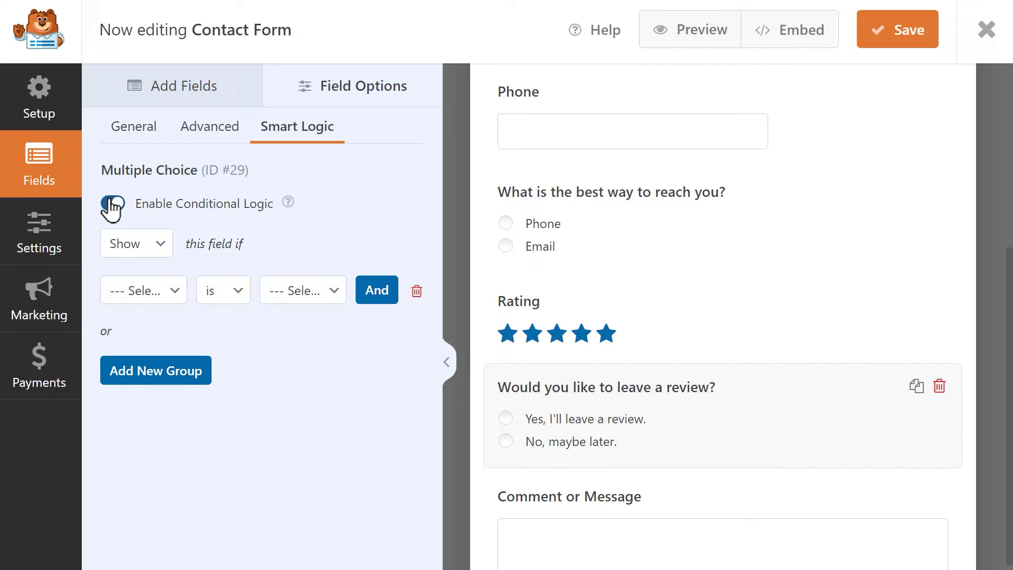
click(160, 244)
click(162, 265)
click(172, 288)
click(153, 366)
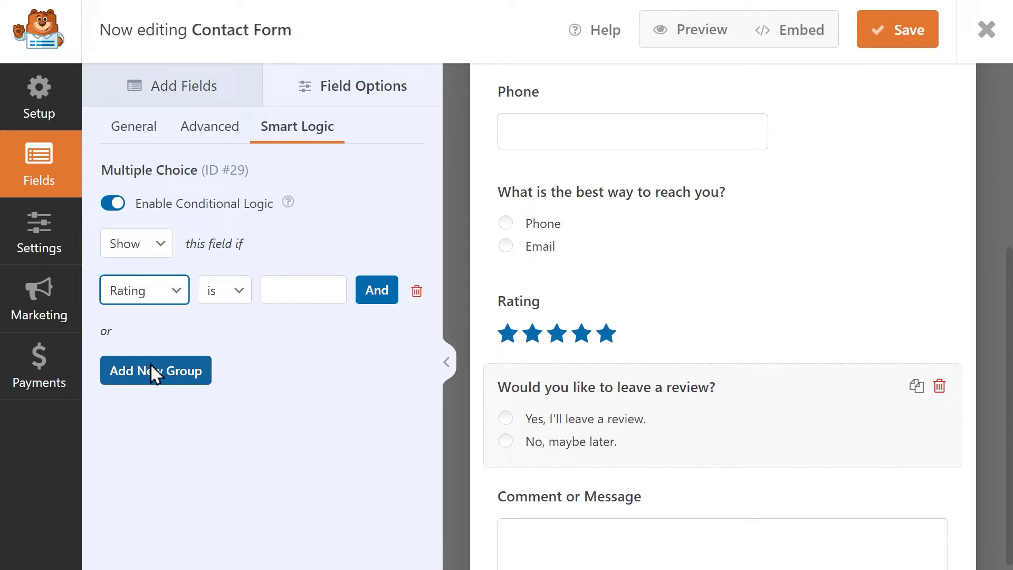
click(243, 297)
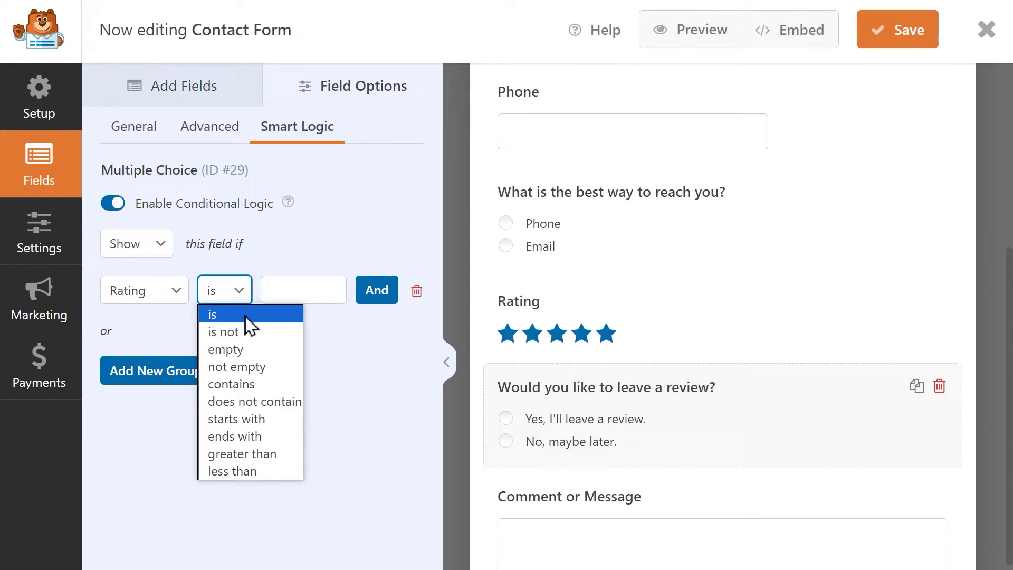
click(252, 316)
click(305, 292)
text(4)
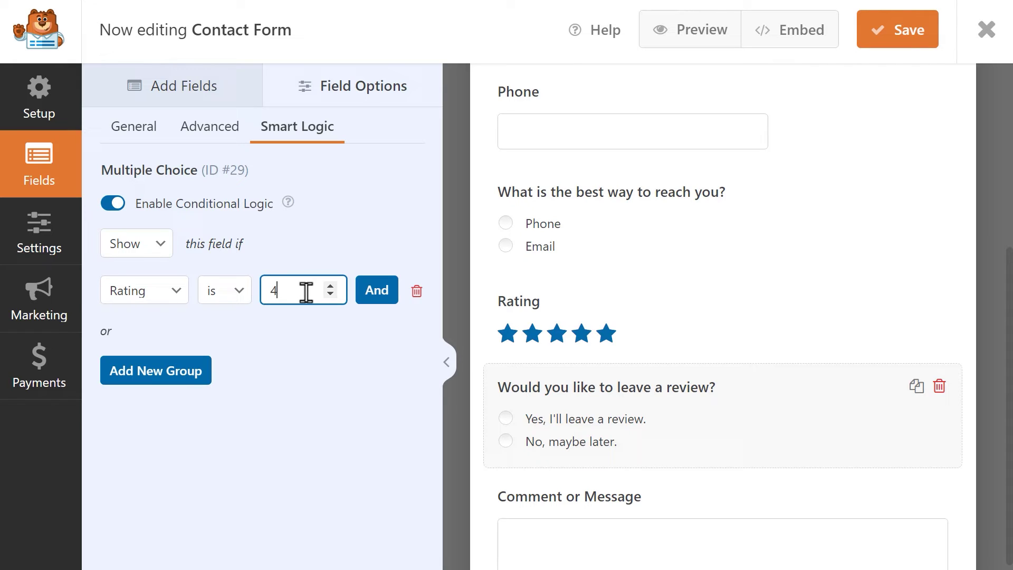
Step: Add a second condition group, Rating is 5, and save the form
click(210, 378)
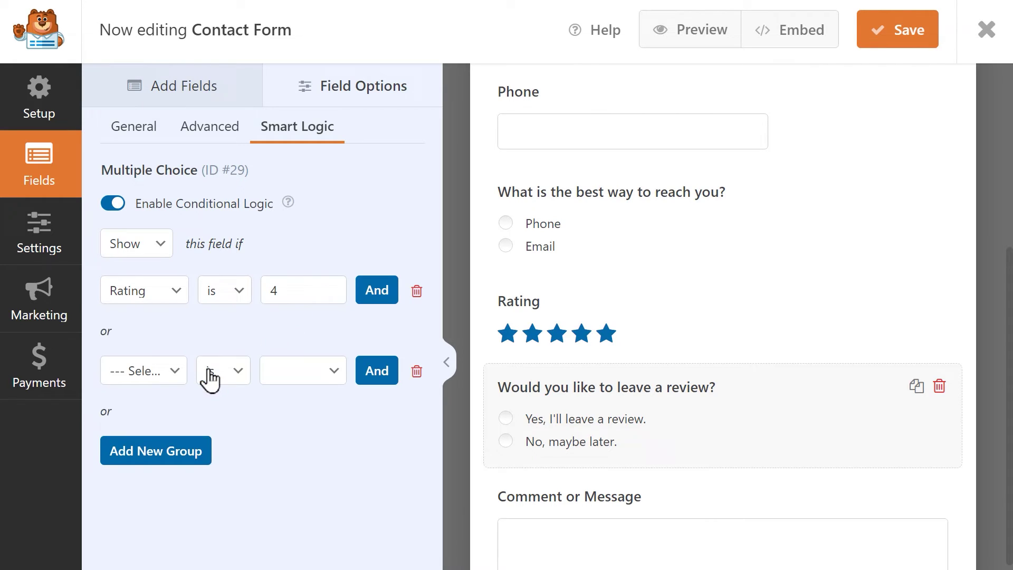
click(153, 379)
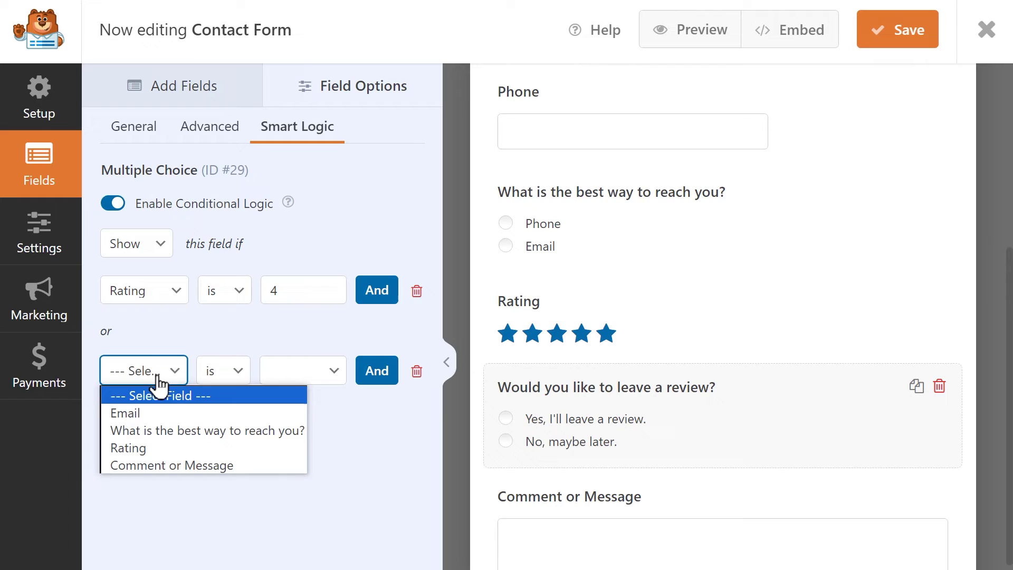
click(149, 445)
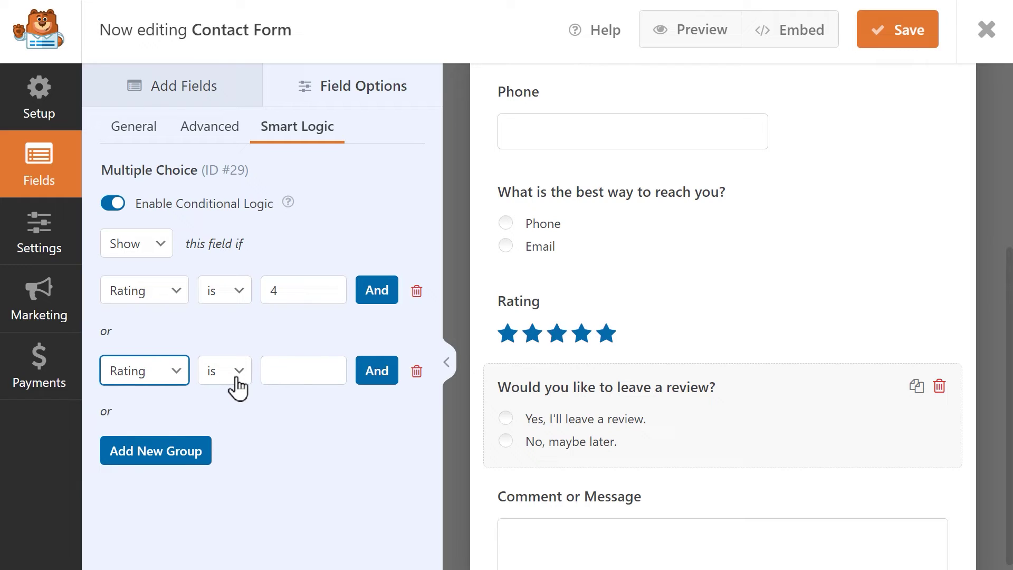
click(294, 369)
text(5)
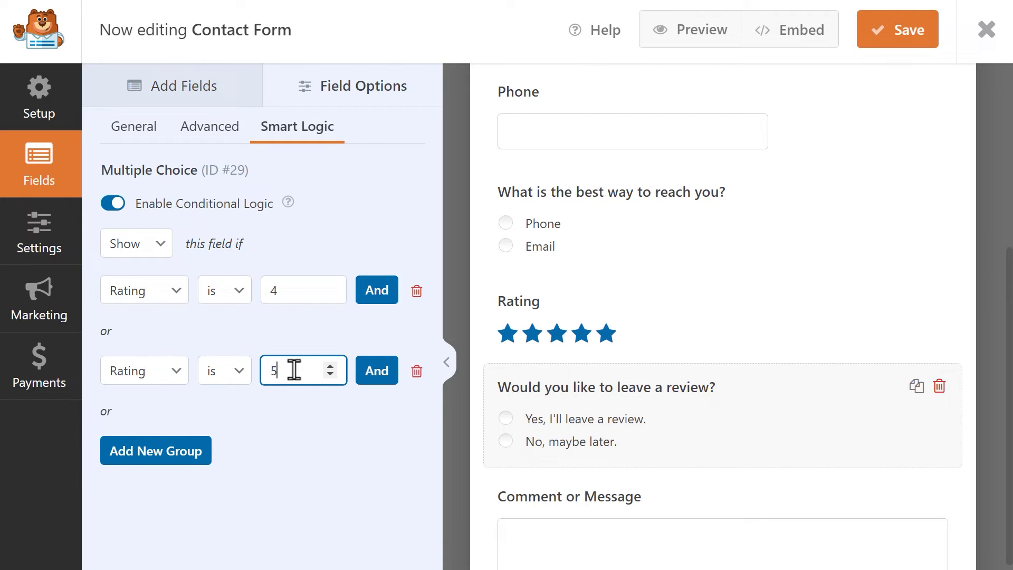
click(314, 400)
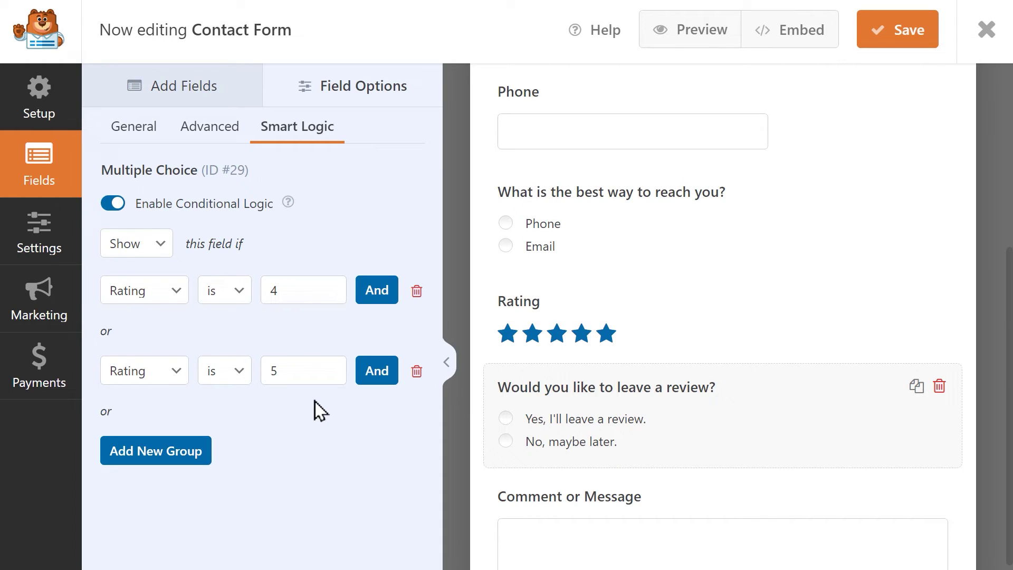
click(895, 49)
Step: Preview the form, select Other, try the specify box, and choose Retail as business type
click(706, 36)
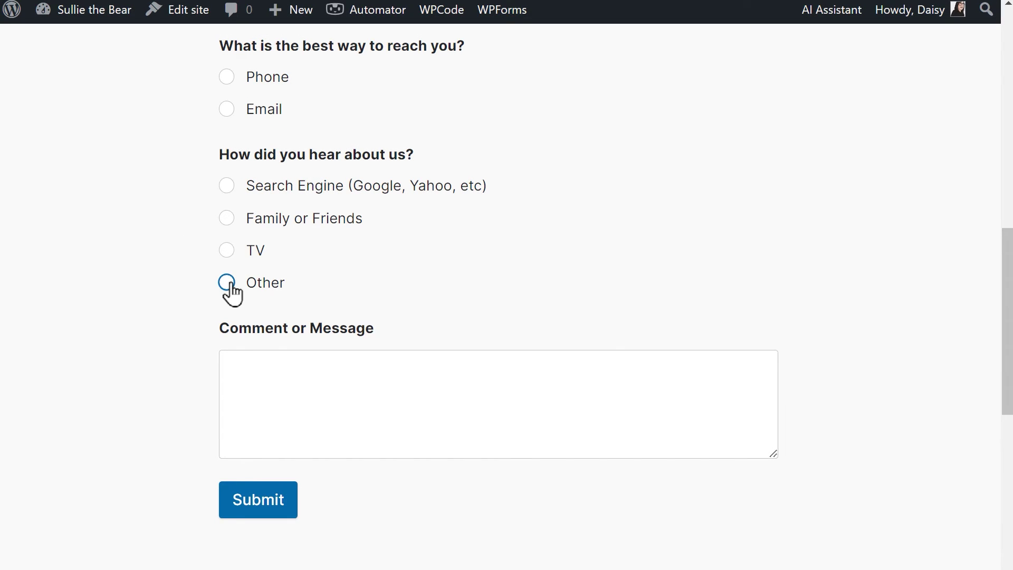
click(227, 283)
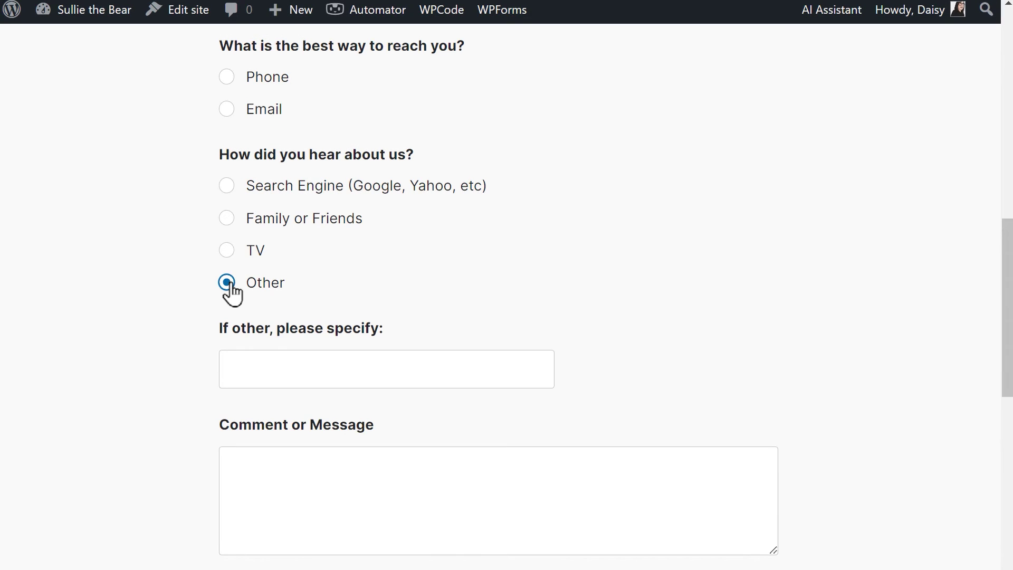
click(371, 357)
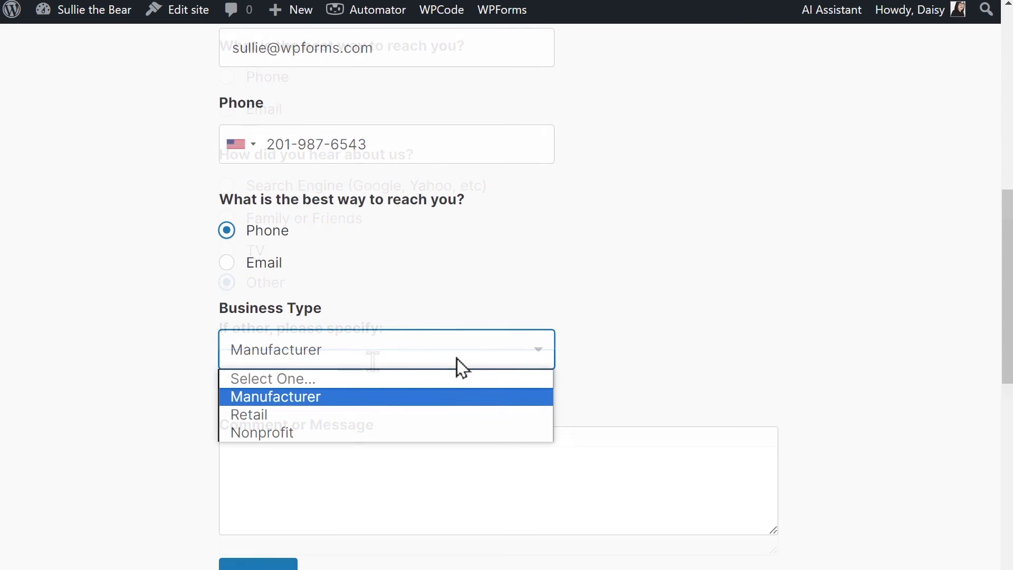
click(401, 416)
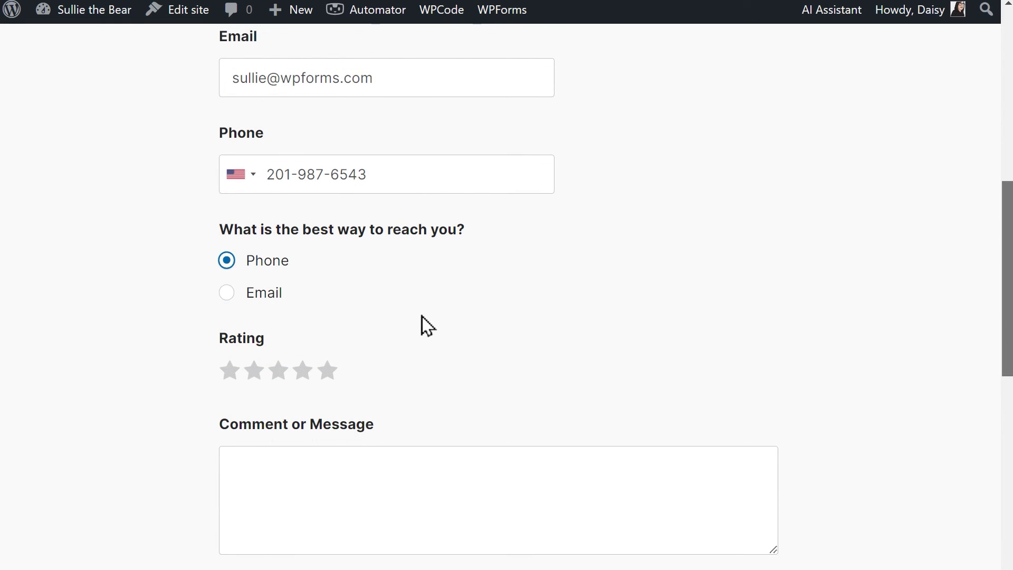
Step: Test the rating stars at 5, 3, 4, 3 and finally 5 to toggle the review question
click(329, 372)
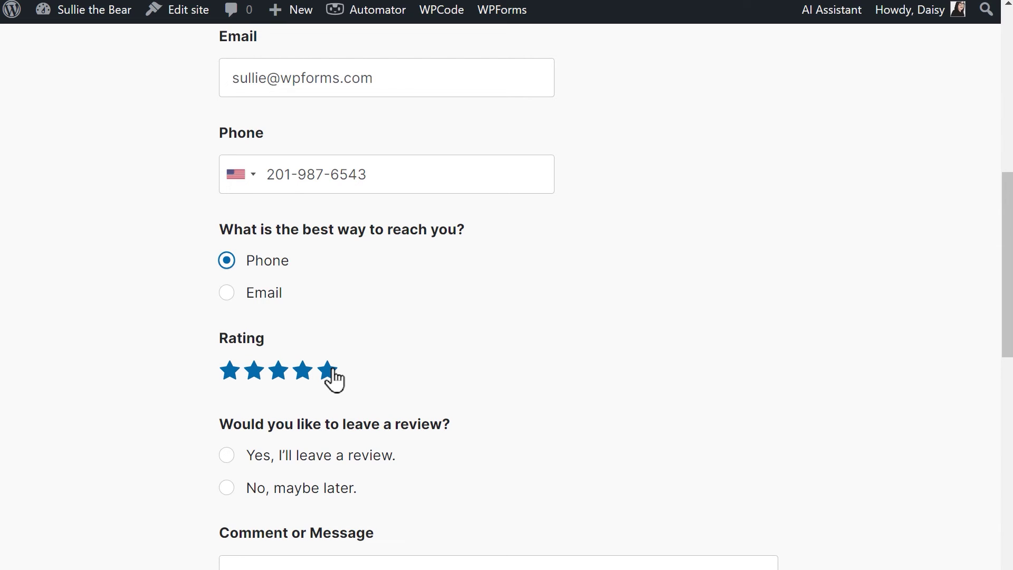
click(276, 372)
click(303, 373)
click(275, 376)
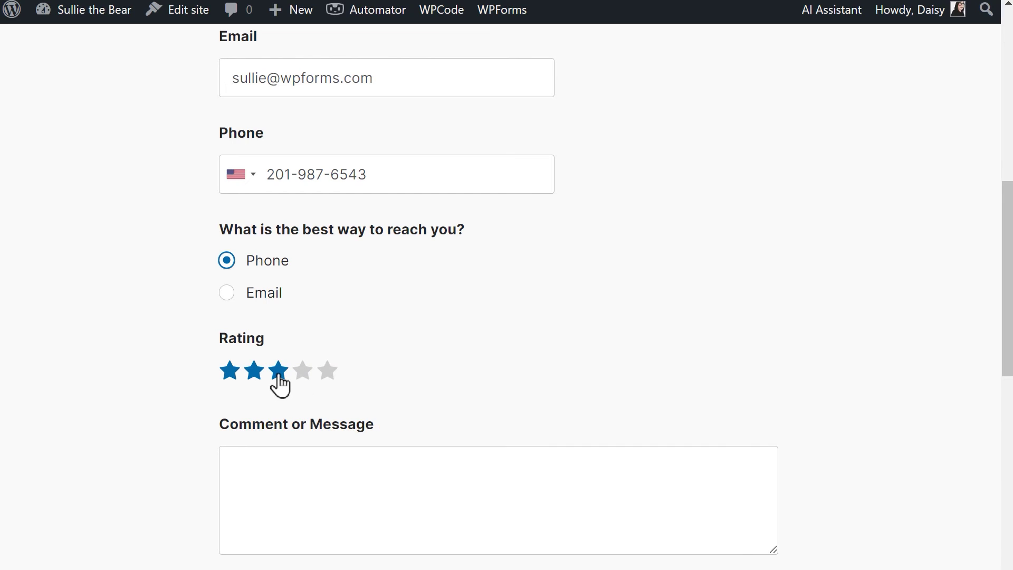
click(328, 372)
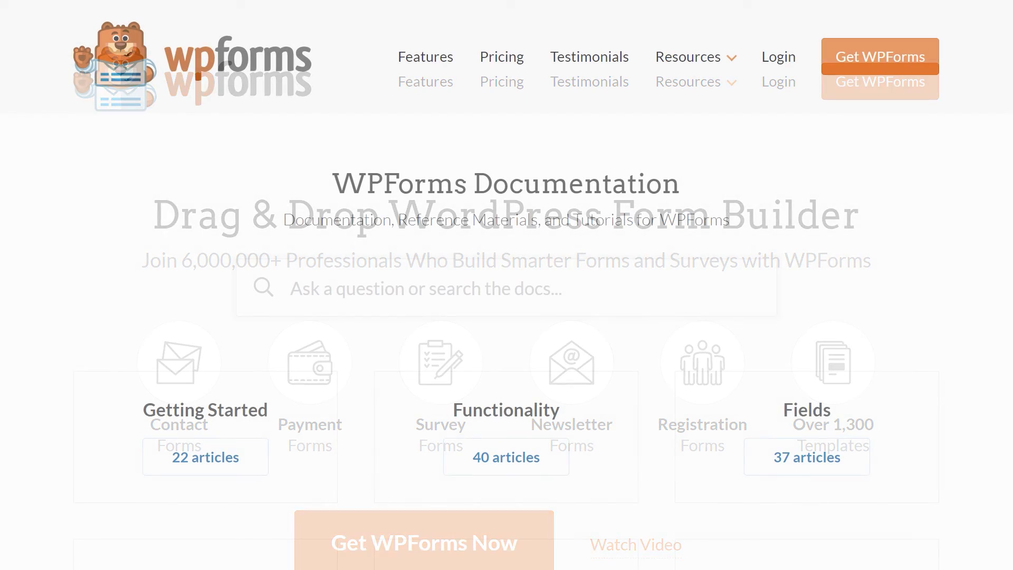
Step: Scroll up and down through the WPForms Documentation page
scroll(507, 285, down, 6)
scroll(506, 285, down, 5)
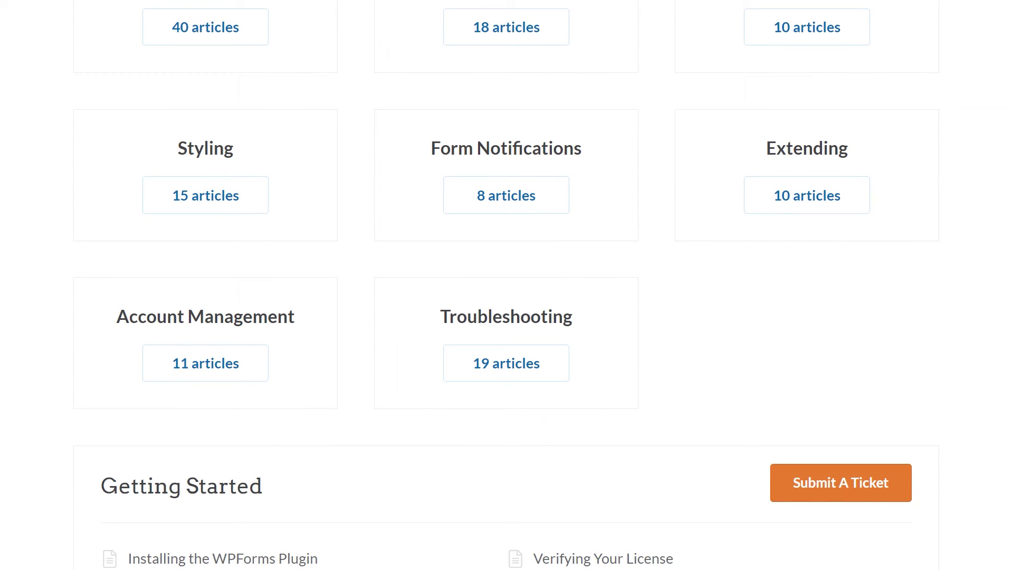
scroll(506, 284, up, 10)
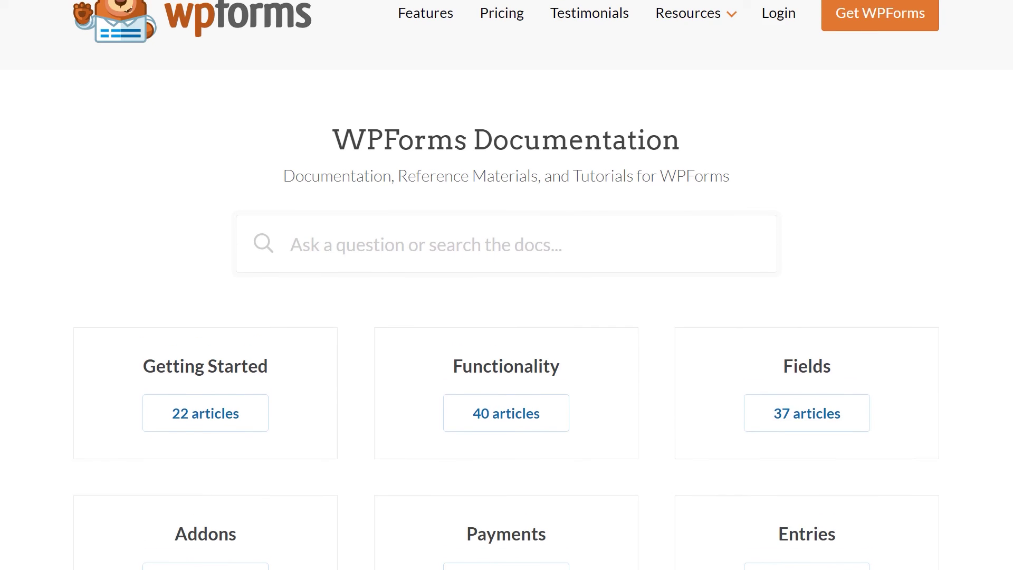
scroll(506, 284, up, 1)
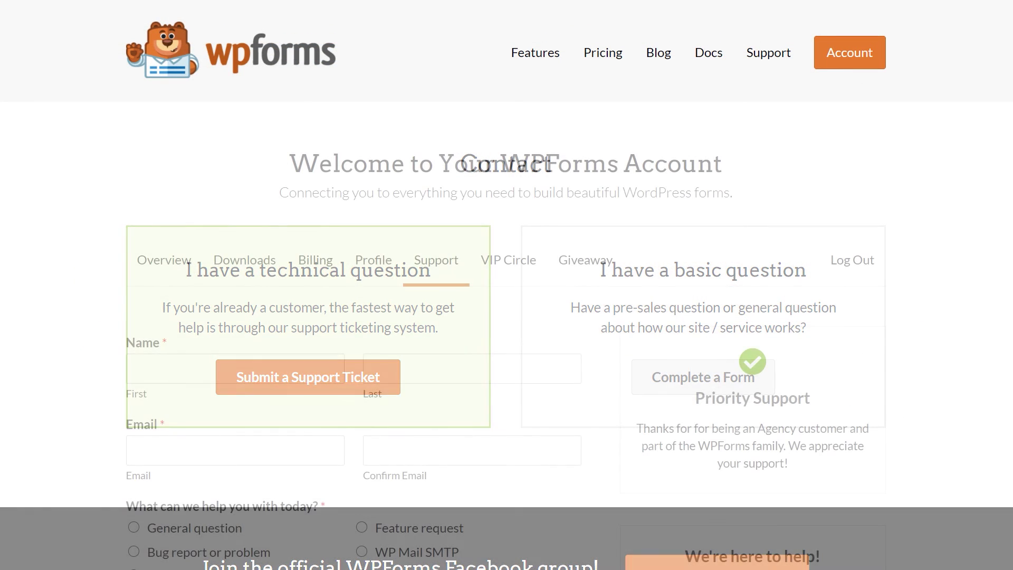
scroll(507, 285, down, 5)
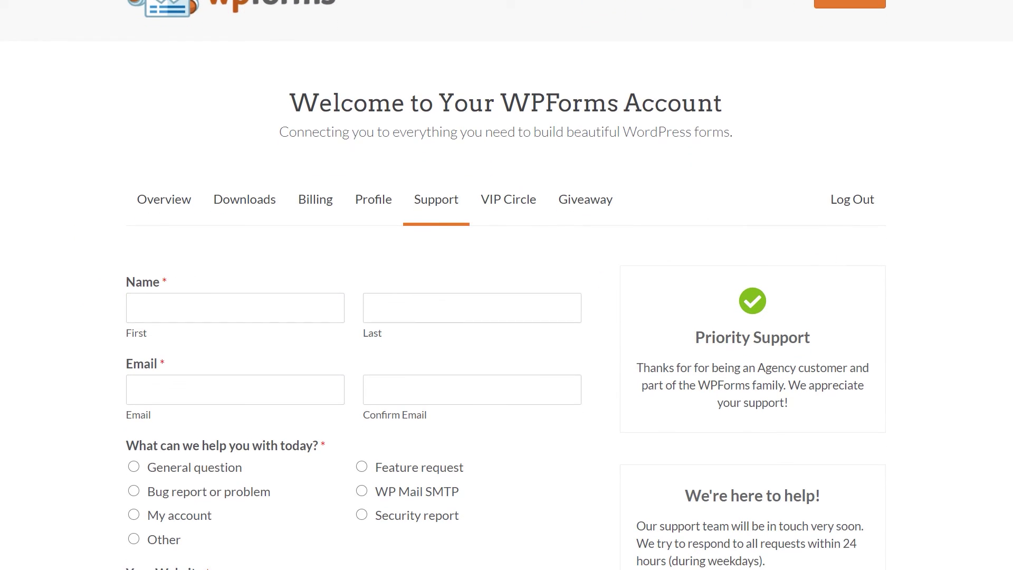